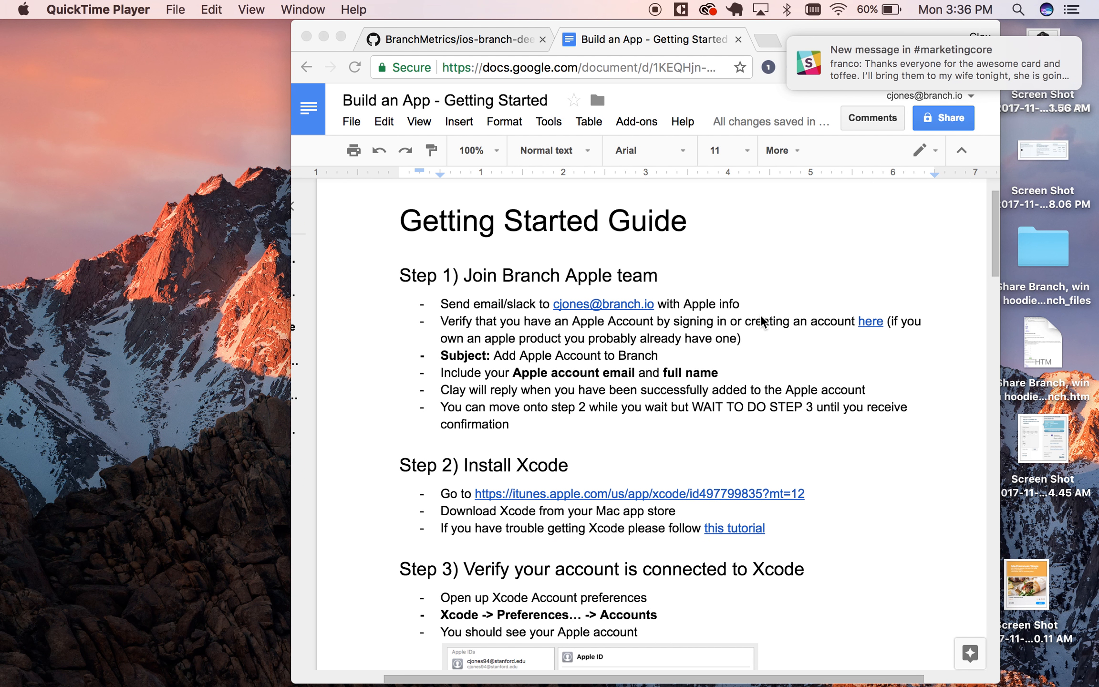
Review the Getting Started Guide from joining the Branch Apple team through creating a new Xcode project.
scroll(636, 429, down, 6)
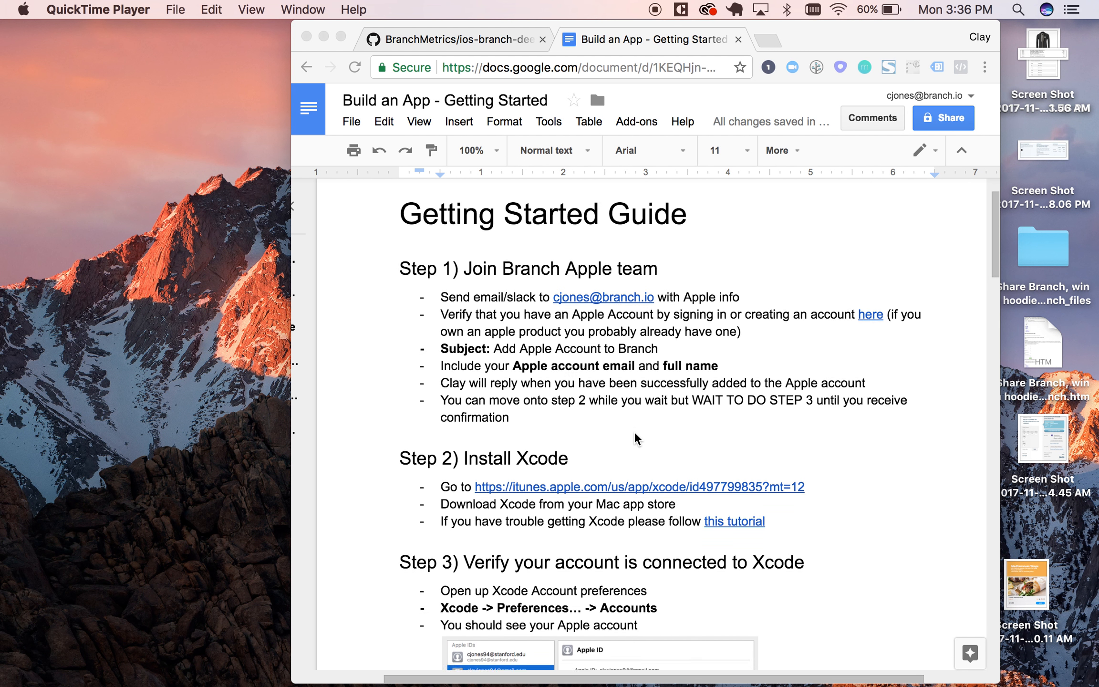
scroll(637, 411, down, 11)
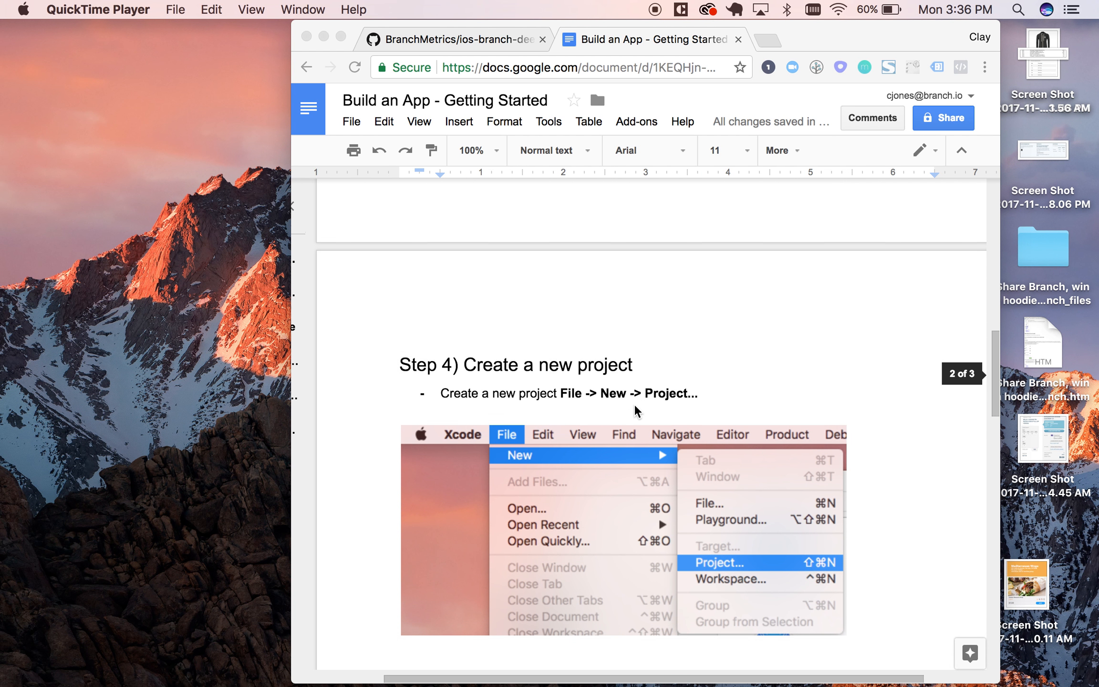
scroll(636, 411, down, 7)
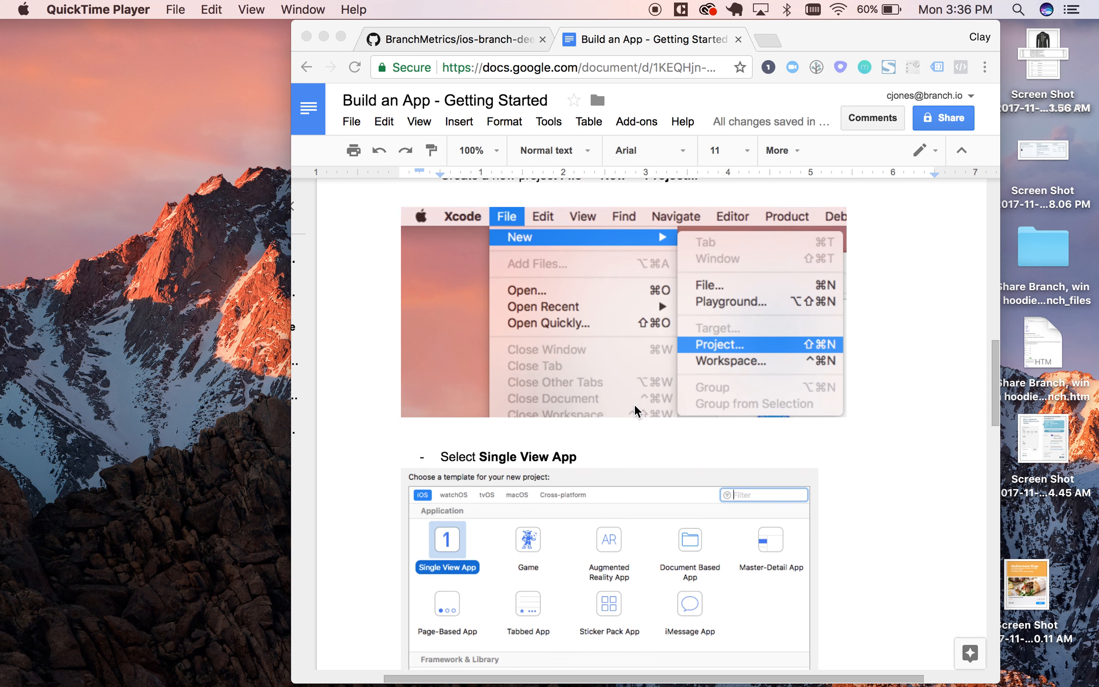
scroll(637, 411, down, 2)
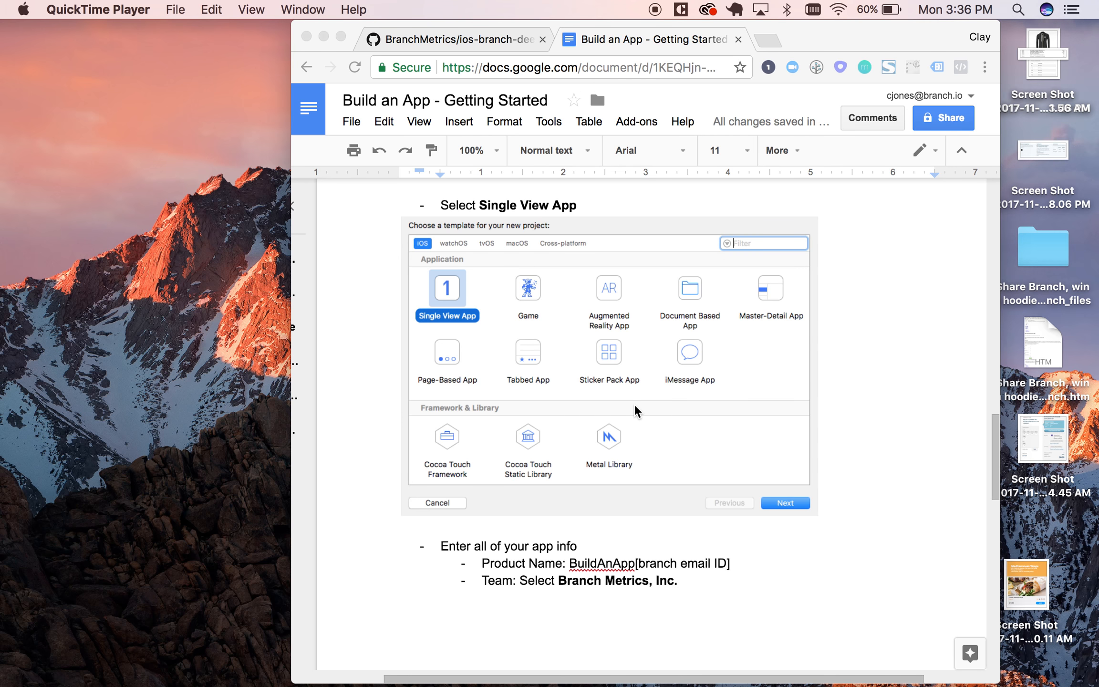
scroll(636, 411, down, 2)
scroll(637, 411, down, 7)
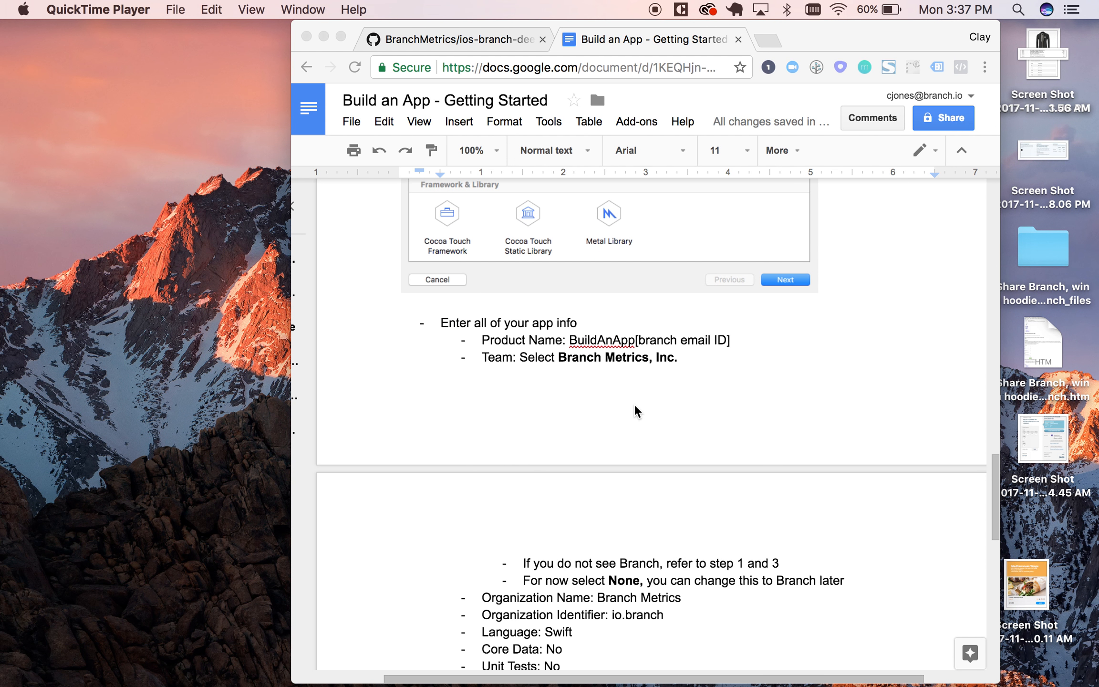
scroll(634, 406, up, 10)
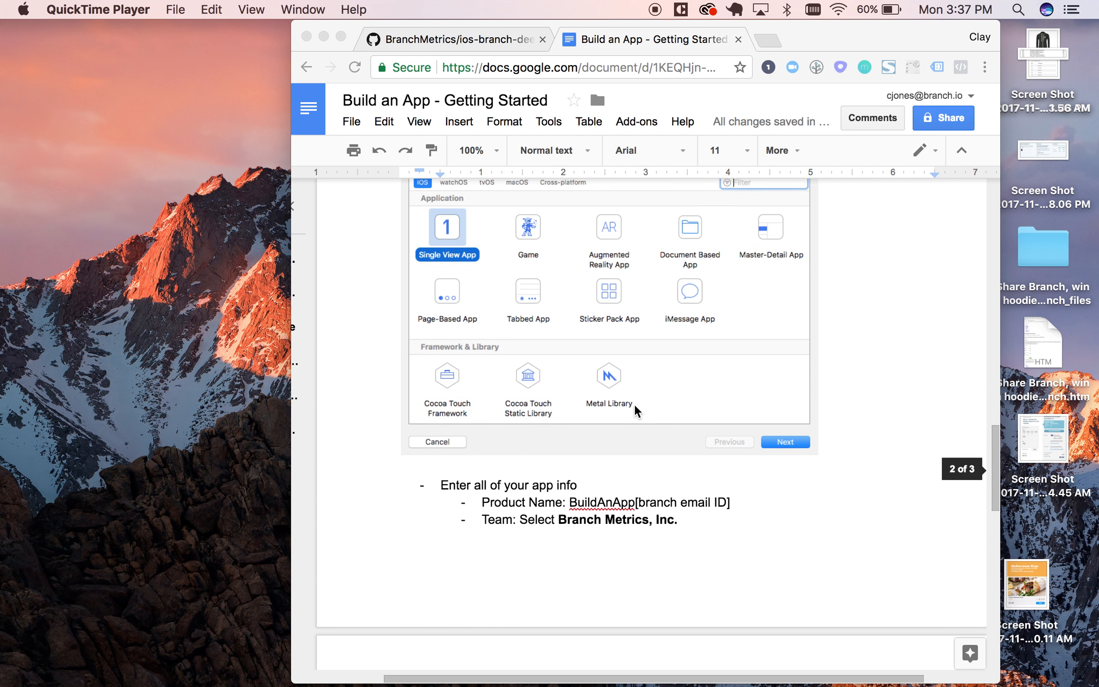
Switch to Xcode and open the app project's General settings.
key(ctrl+Right)
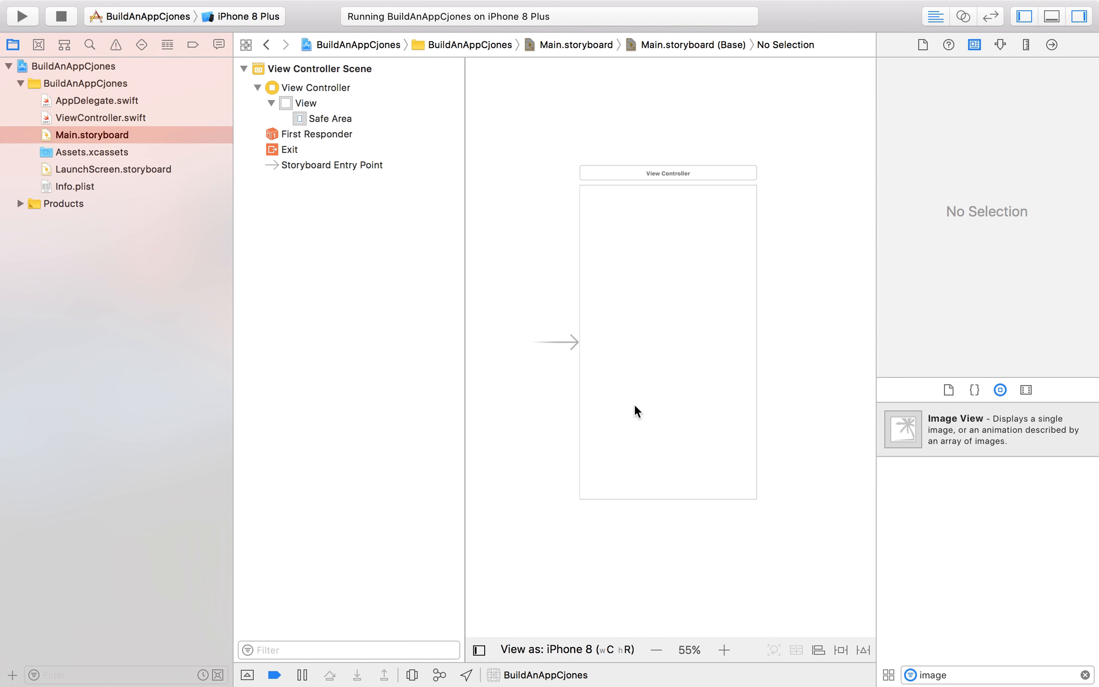
click(120, 70)
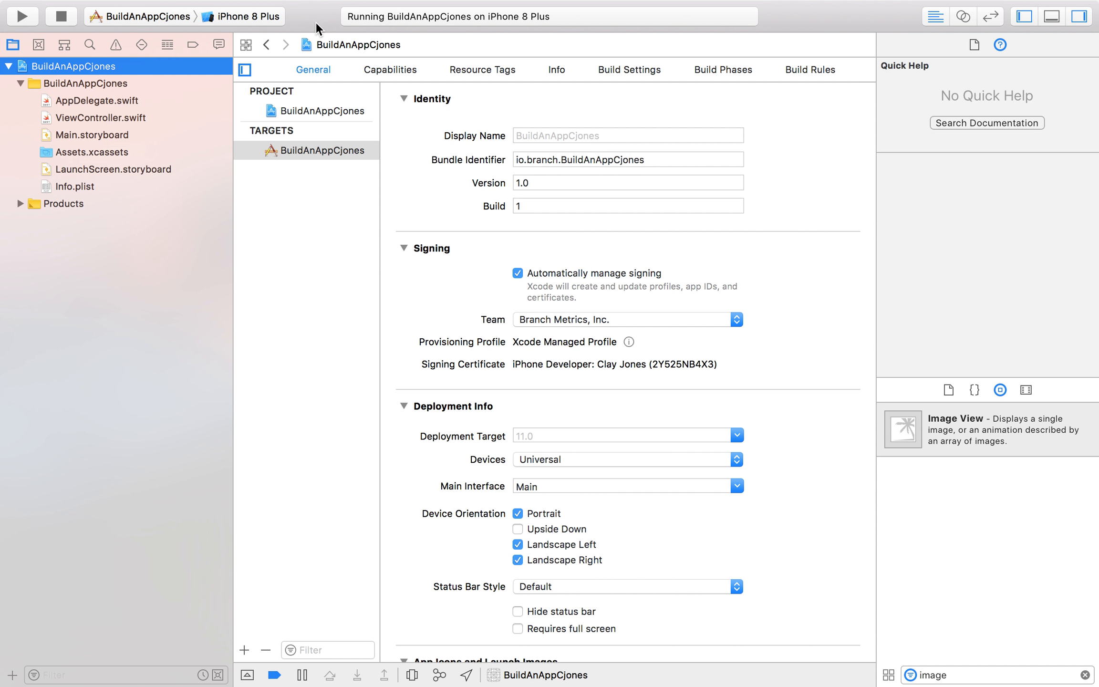
mouse_move(320, 3)
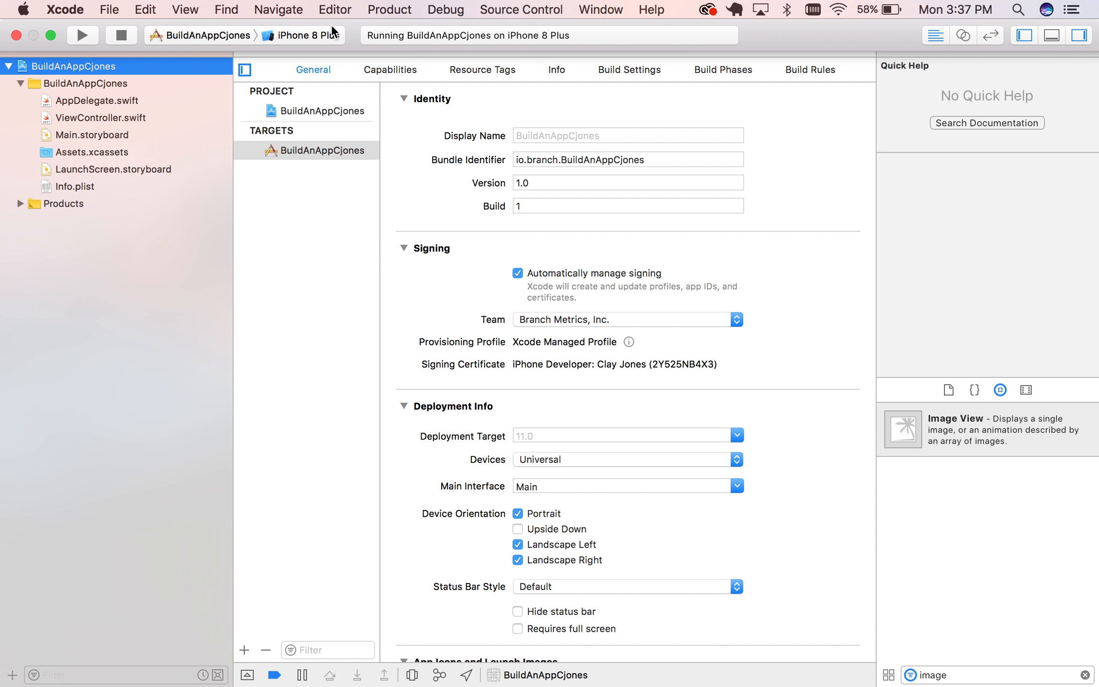
click(65, 9)
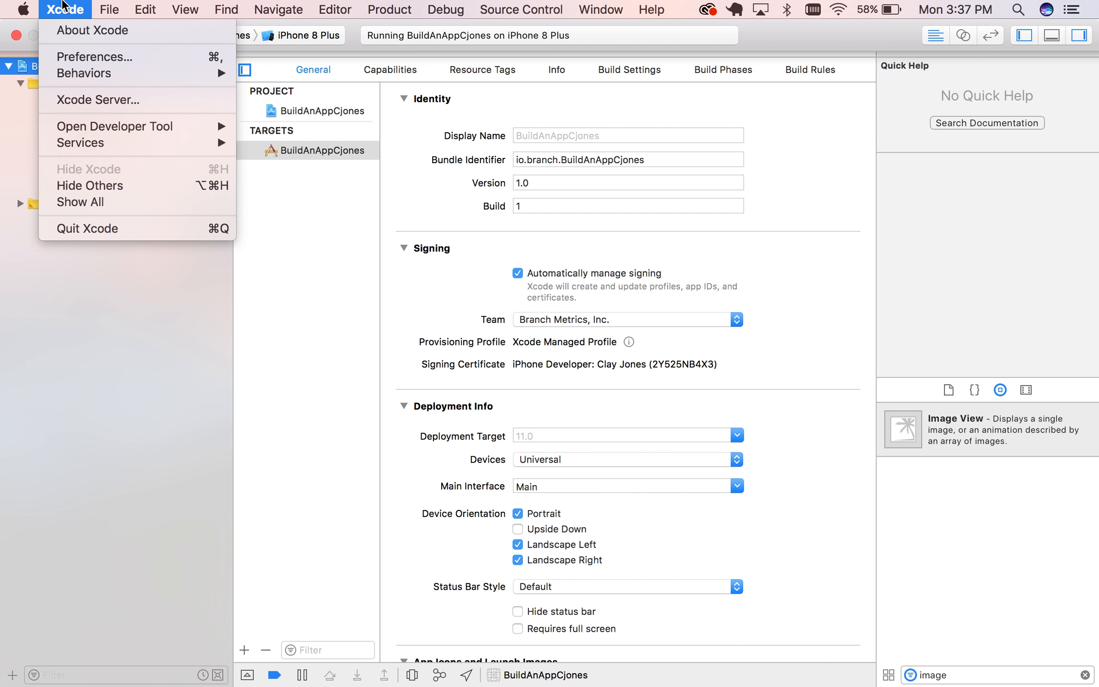
mouse_move(110, 10)
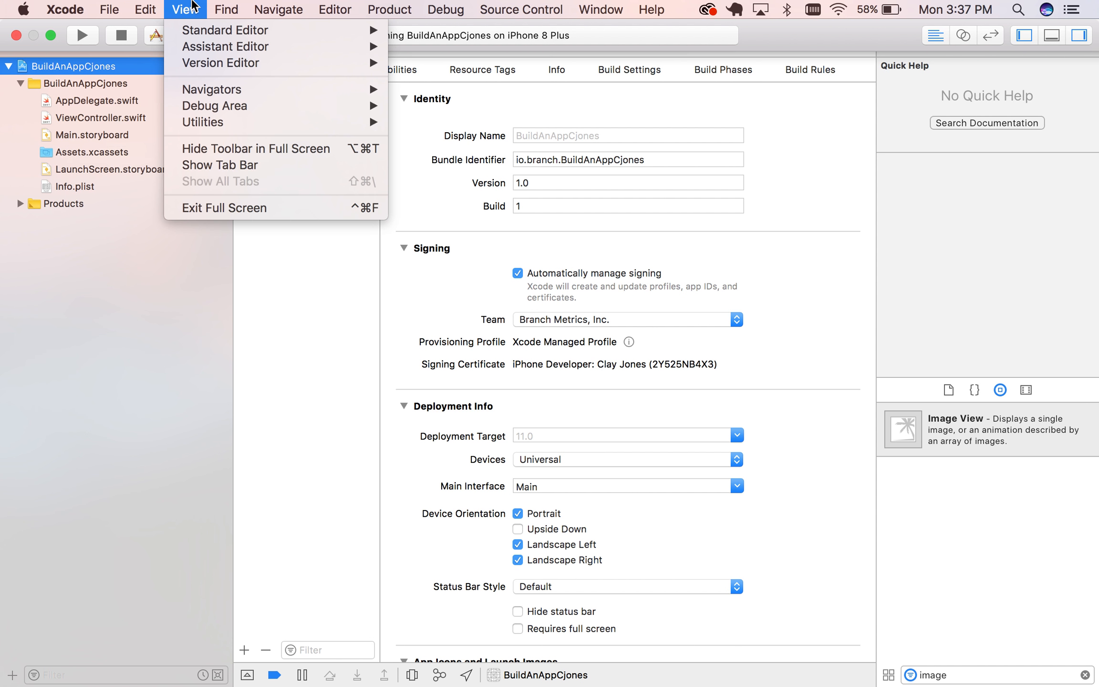
mouse_move(434, 10)
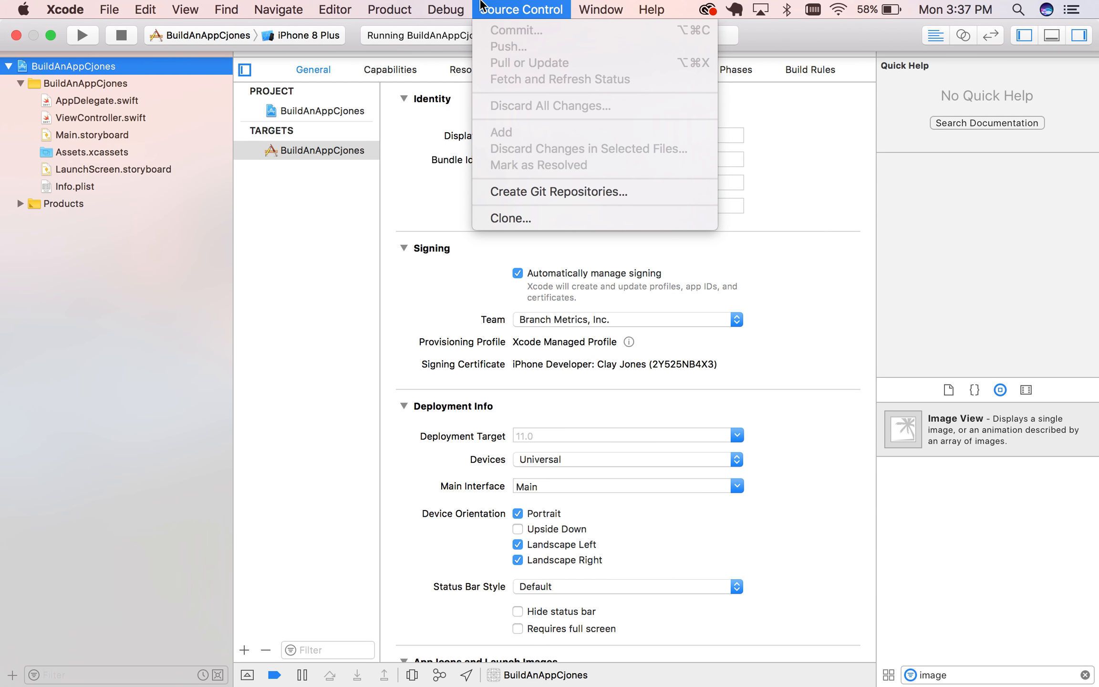
mouse_move(222, 6)
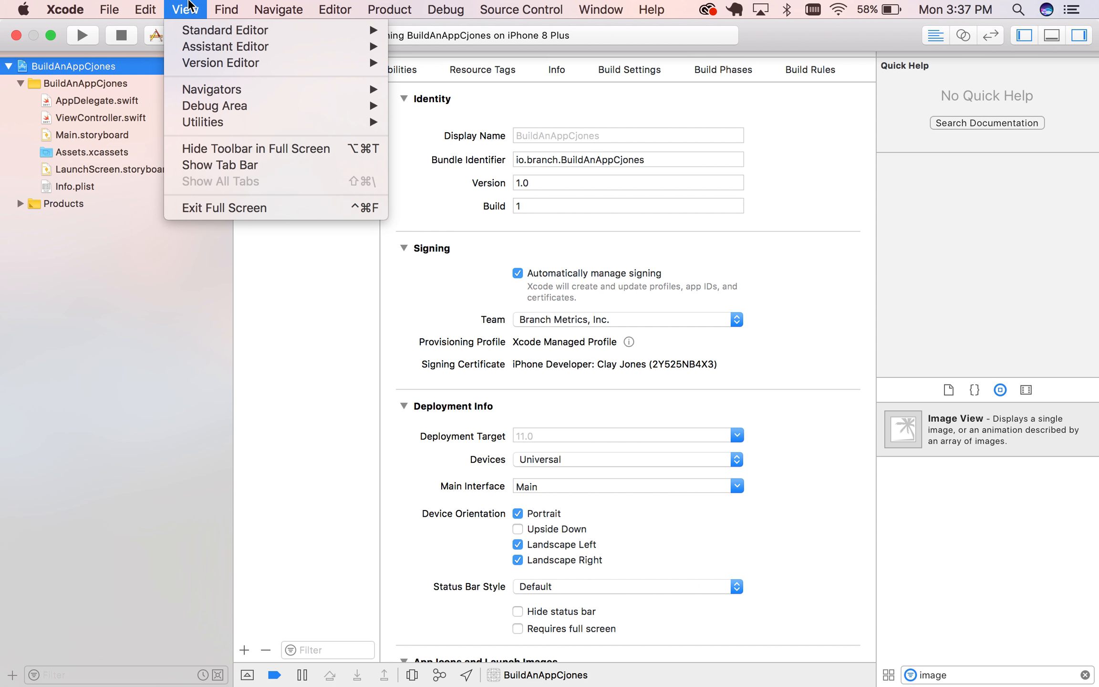
mouse_move(65, 10)
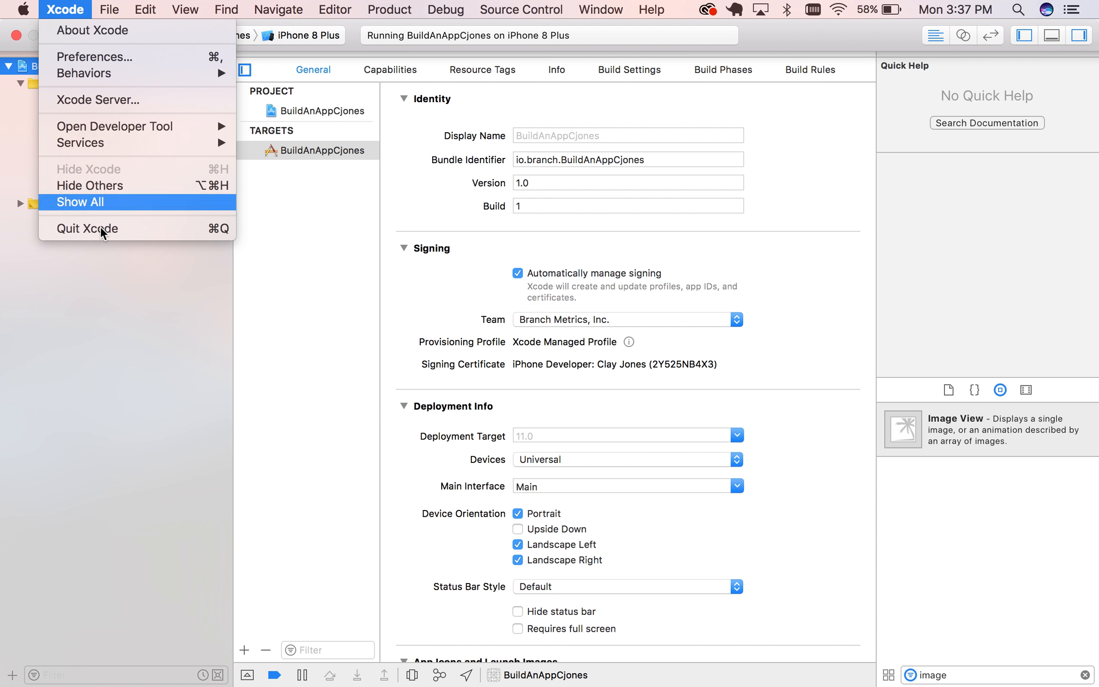
click(102, 308)
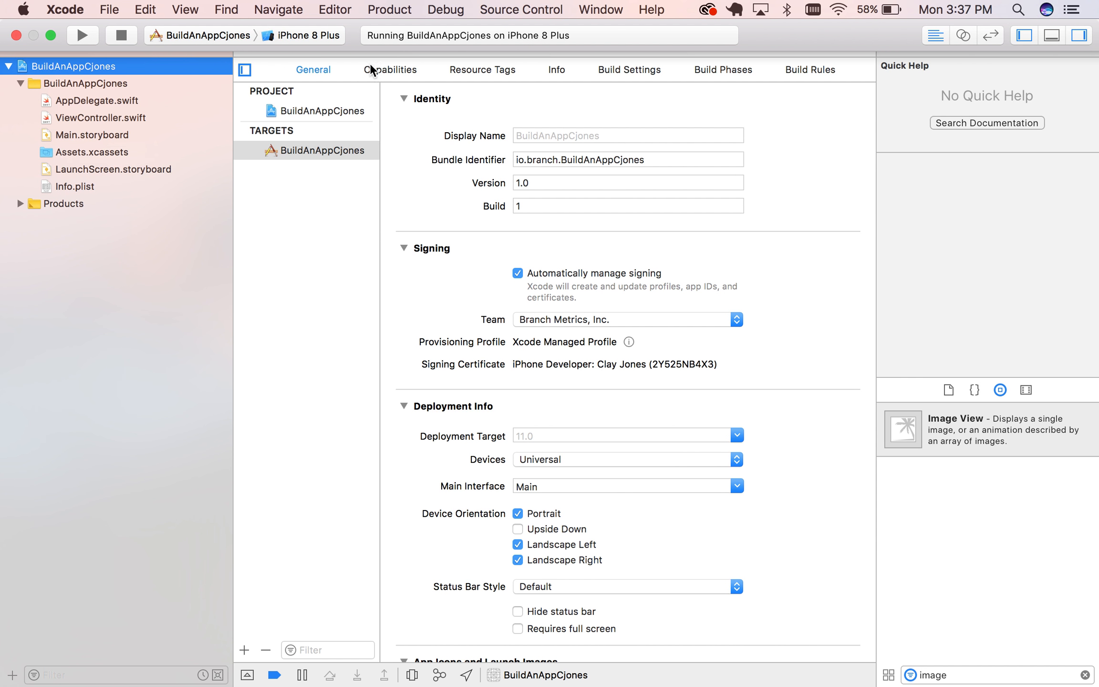
click(508, 8)
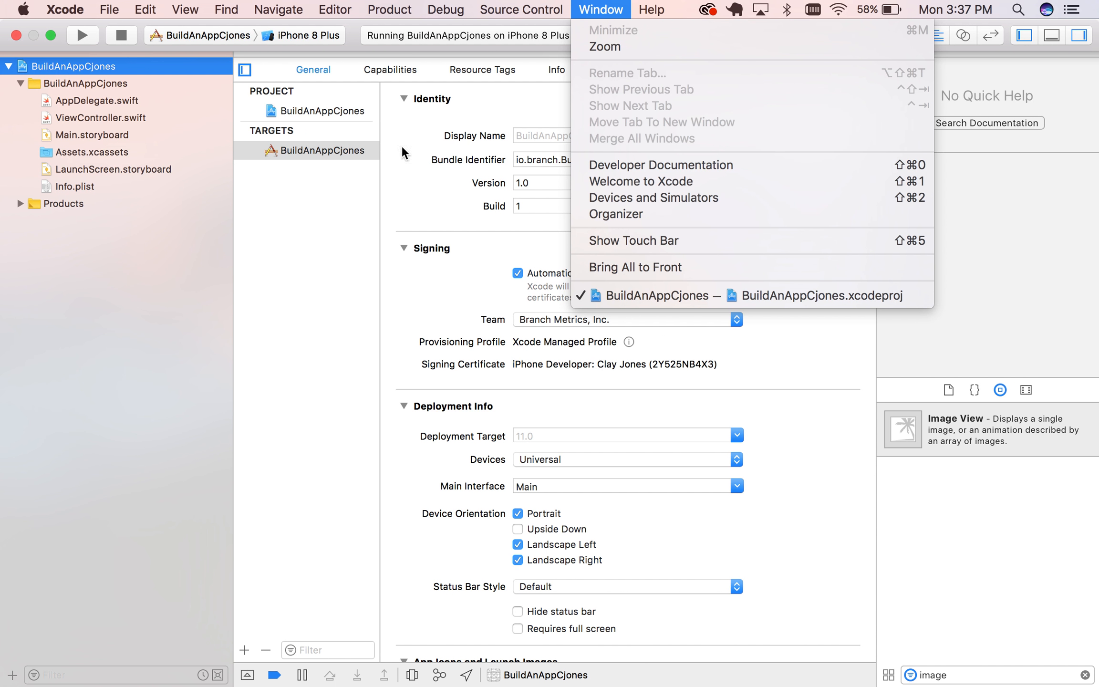
click(345, 41)
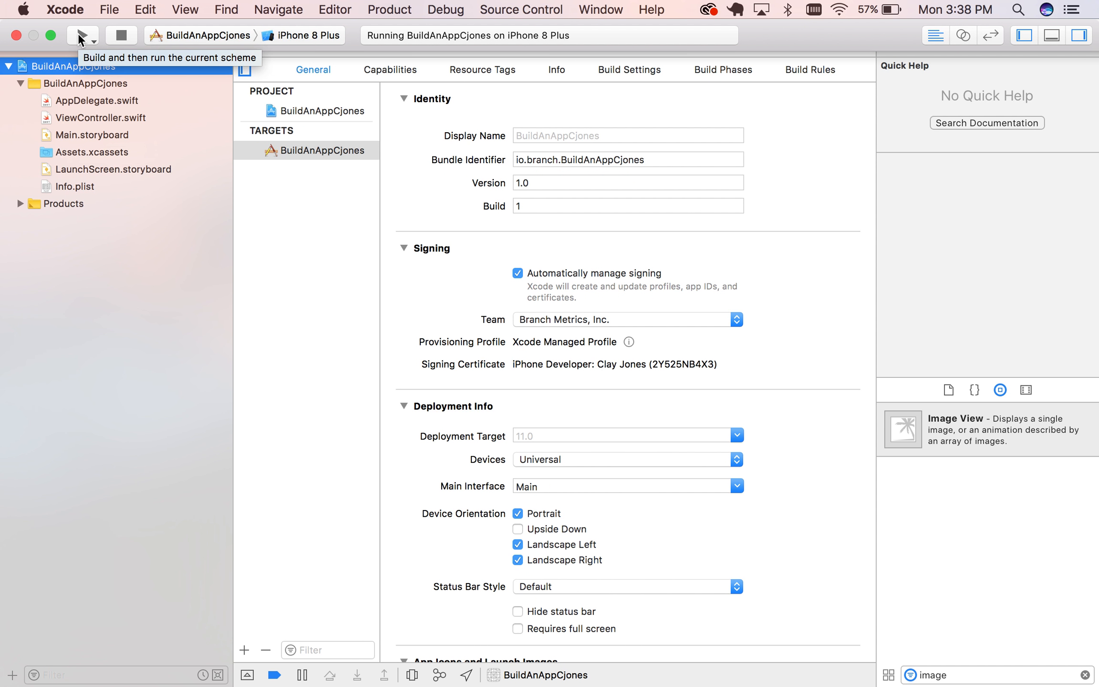
Keep iPhone 8 Plus as the run destination, and build and run the app in place of the already running instance.
click(334, 37)
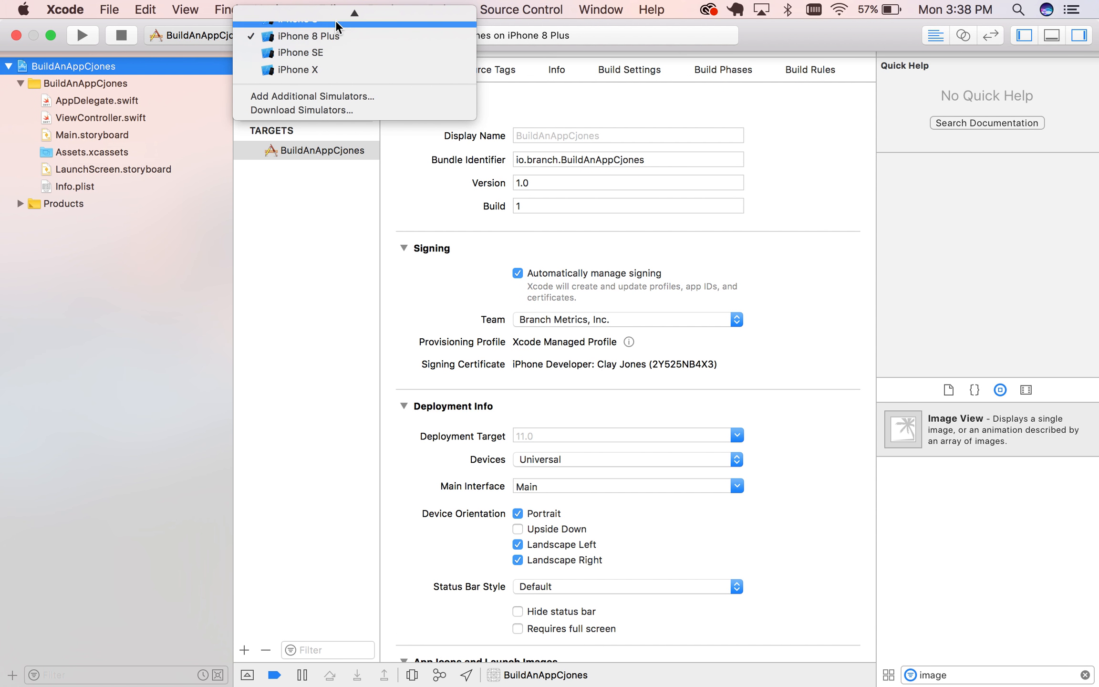
mouse_move(342, 15)
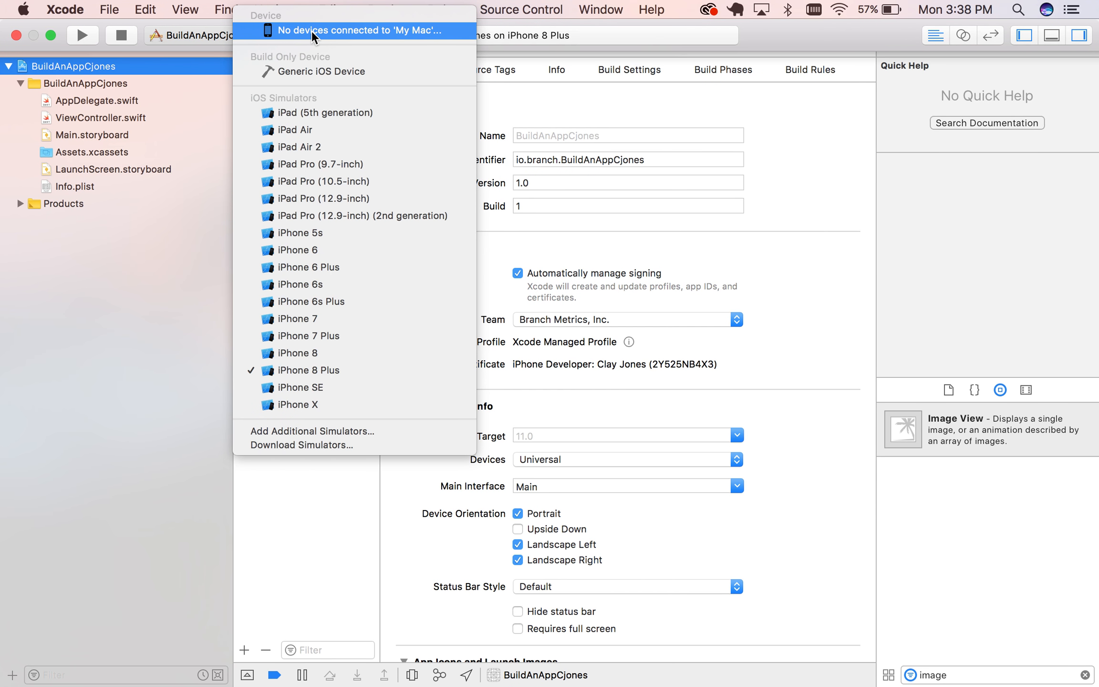
click(140, 44)
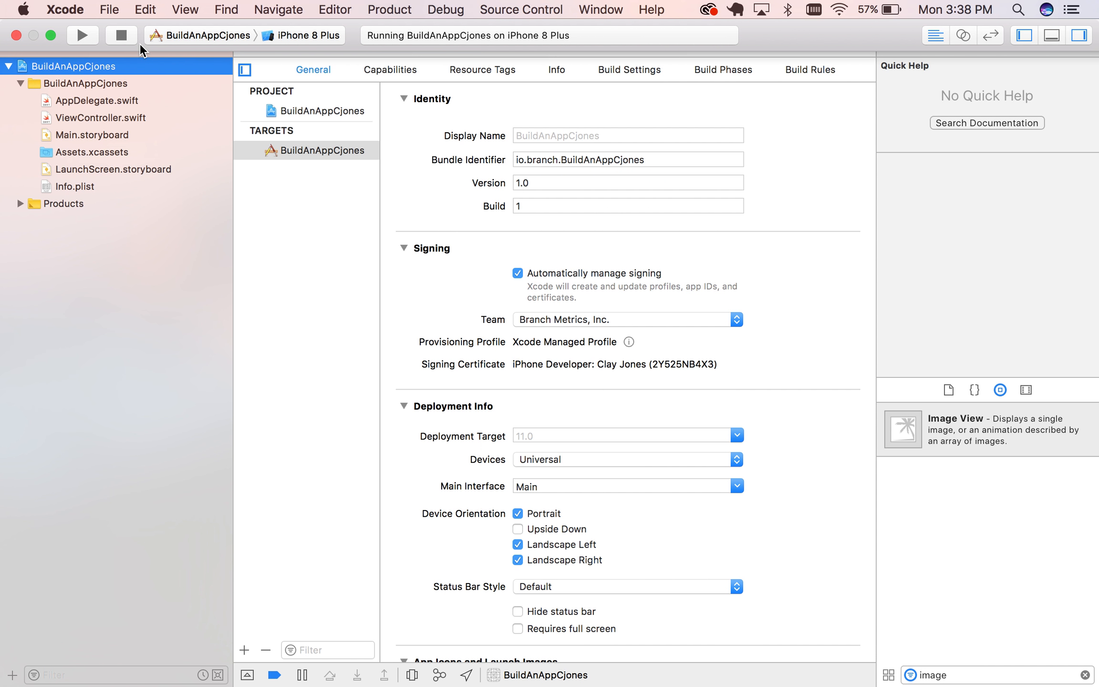
click(84, 31)
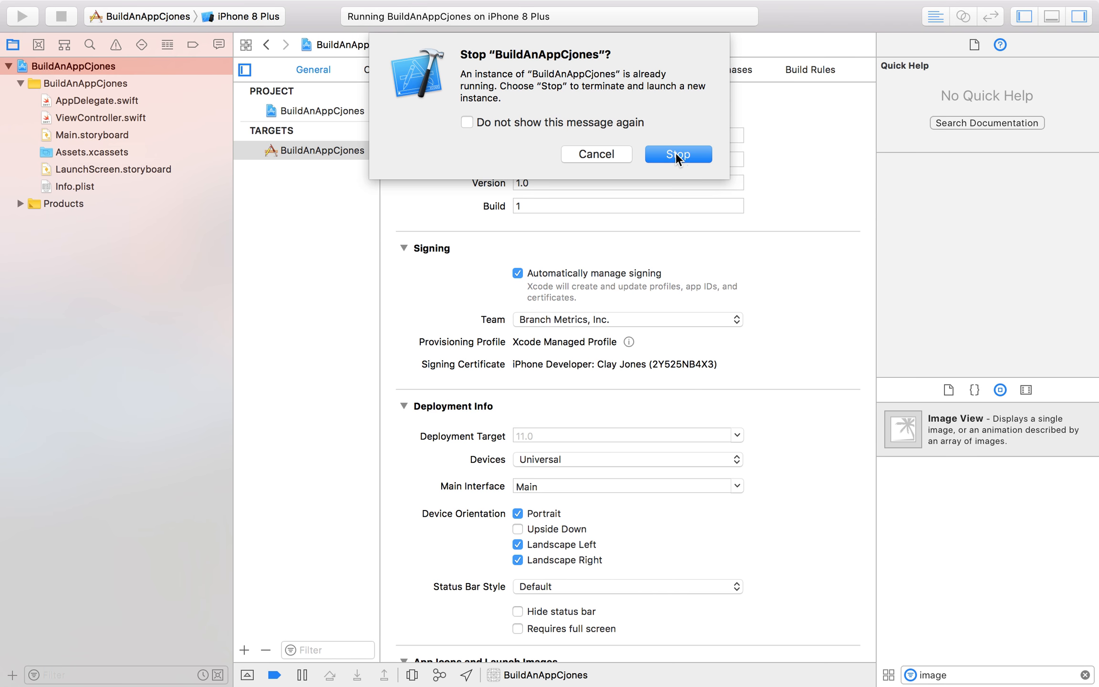
click(676, 152)
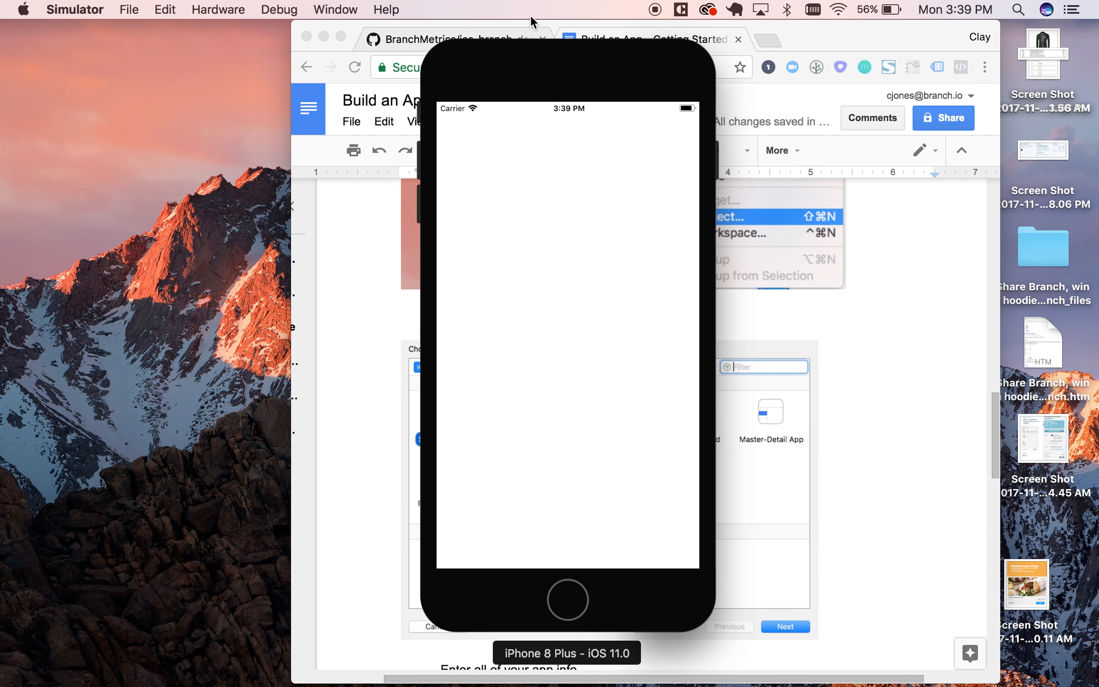
key(ctrl+Right)
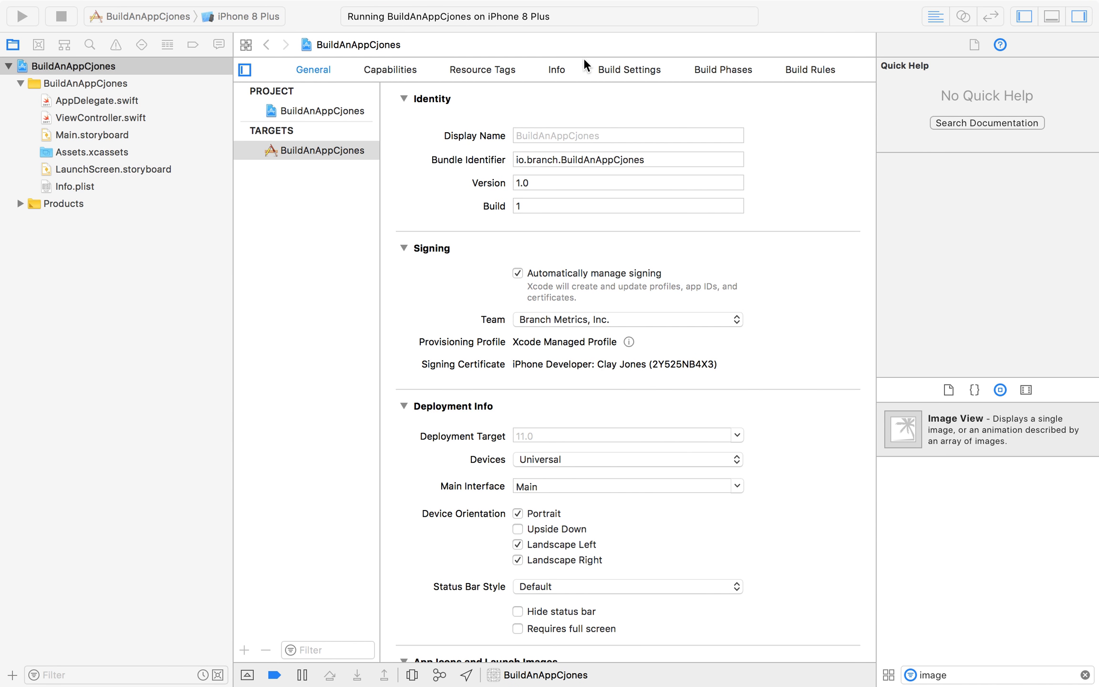
click(481, 15)
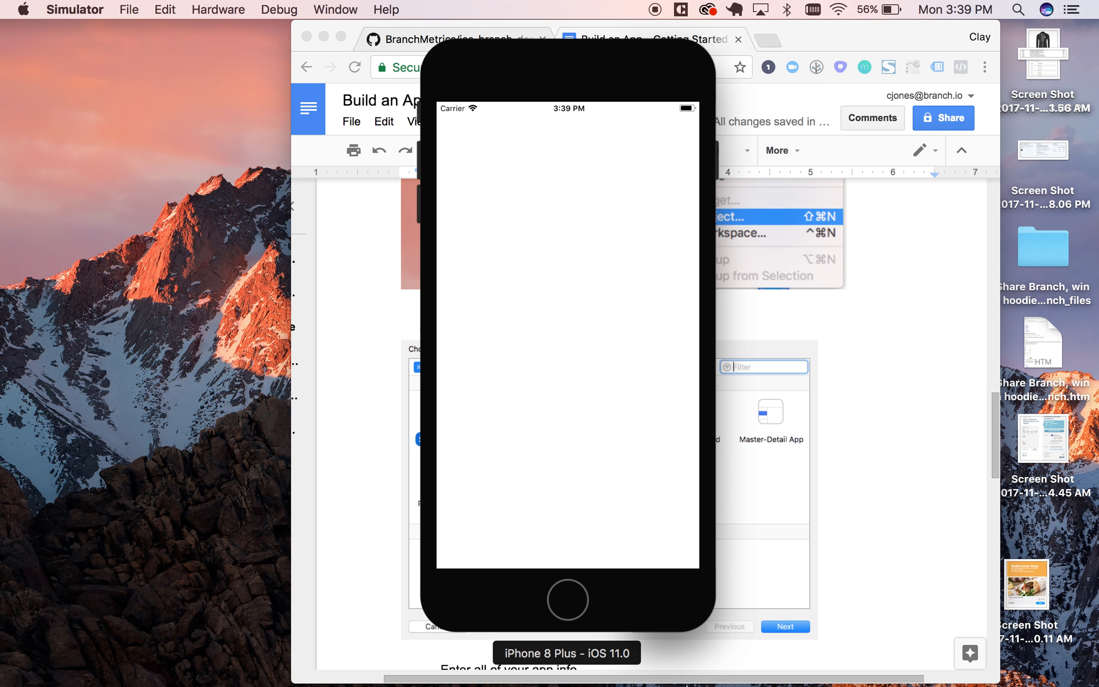
mouse_move(687, 682)
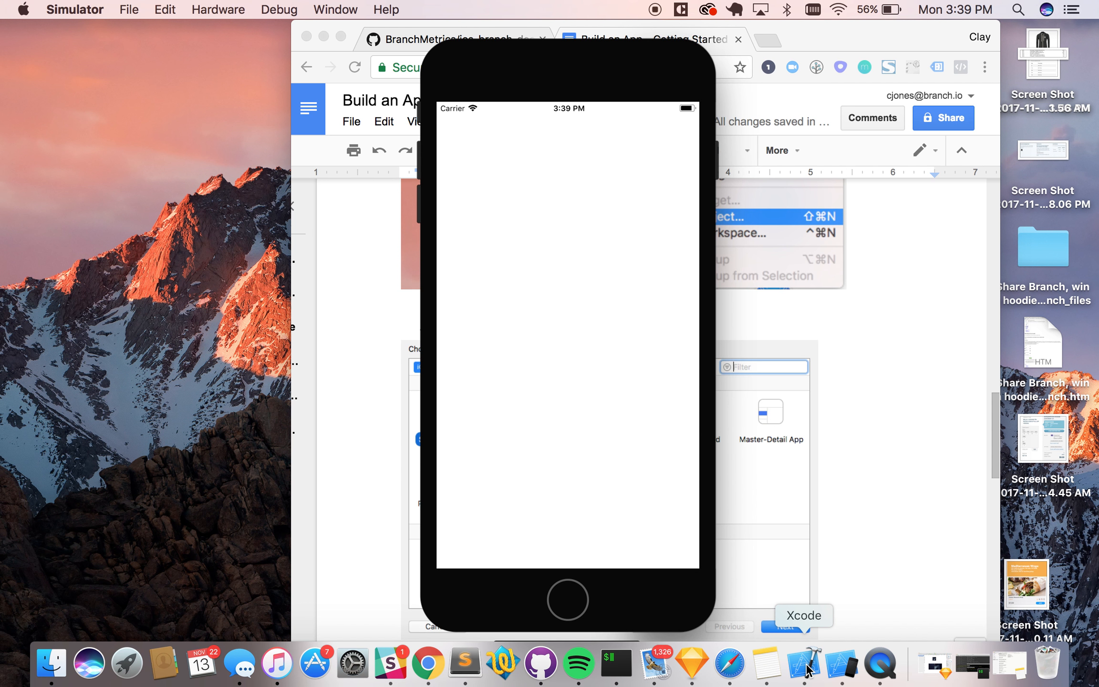
Set the iPhone 8 Plus simulator window's scale to Actual Size.
click(262, 6)
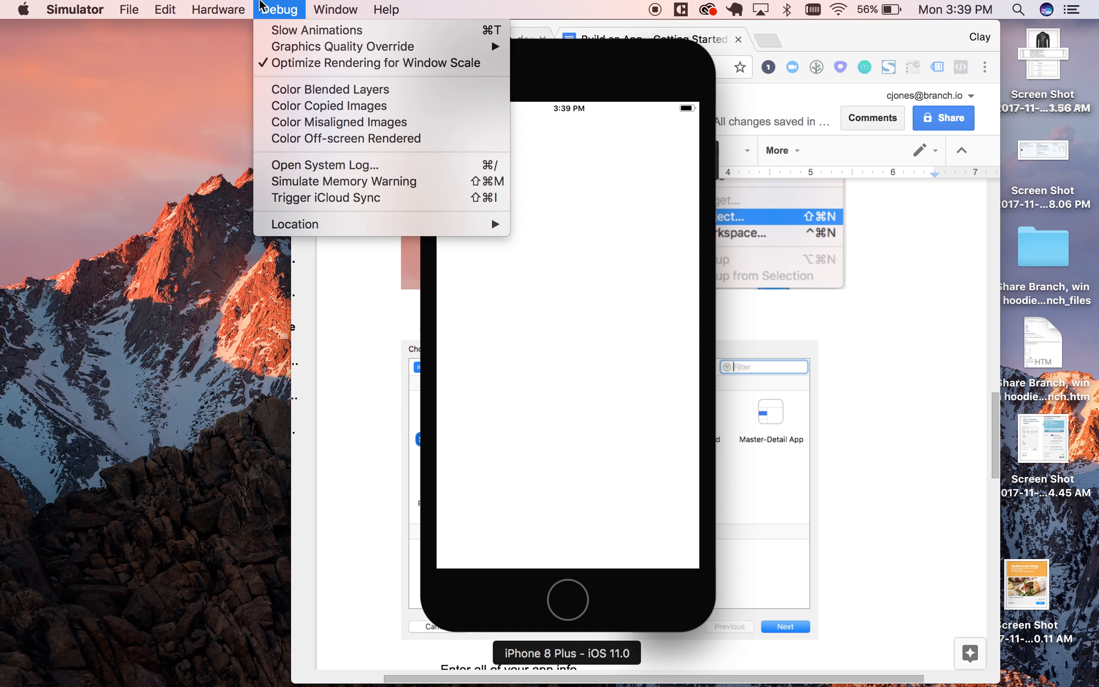
mouse_move(319, 5)
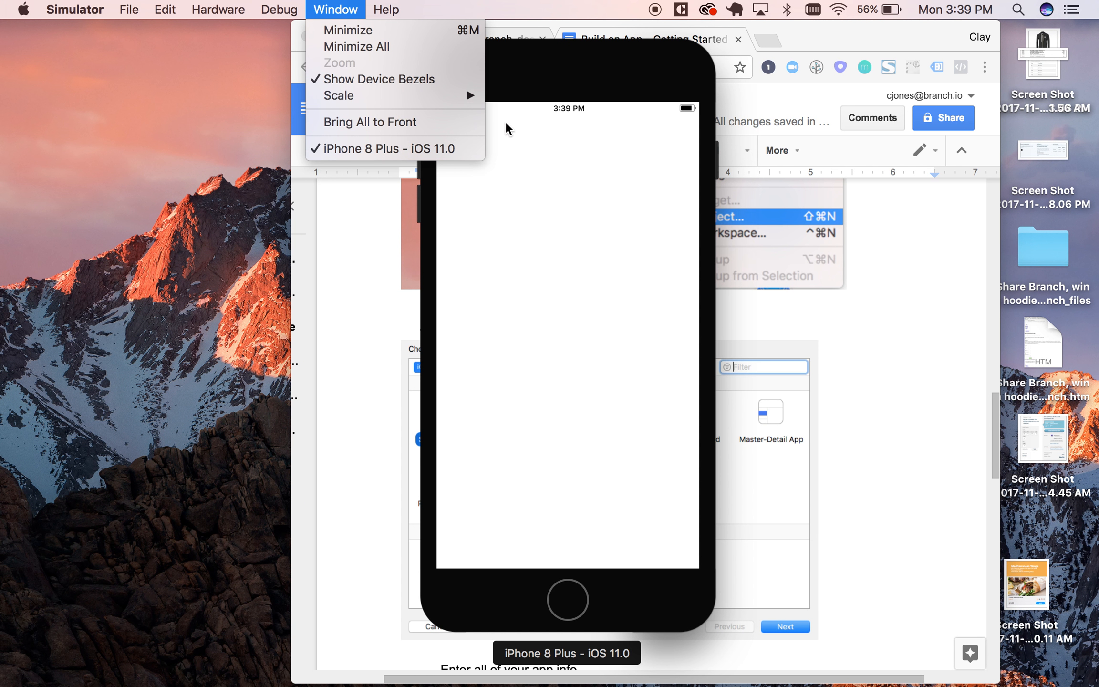
mouse_move(461, 99)
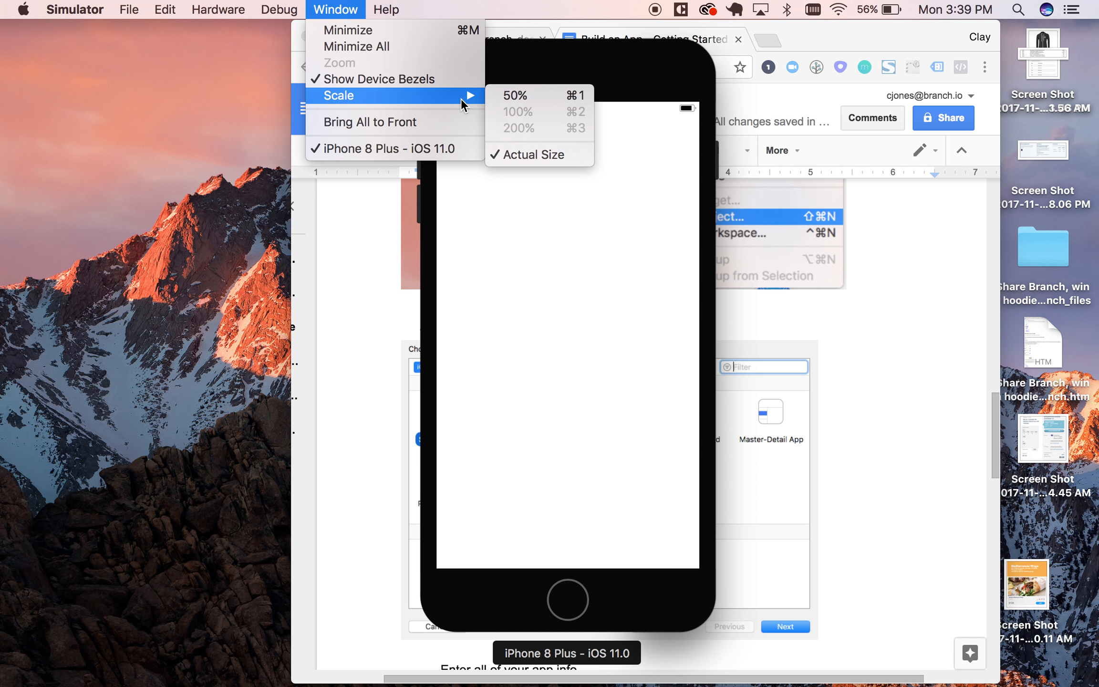
click(540, 156)
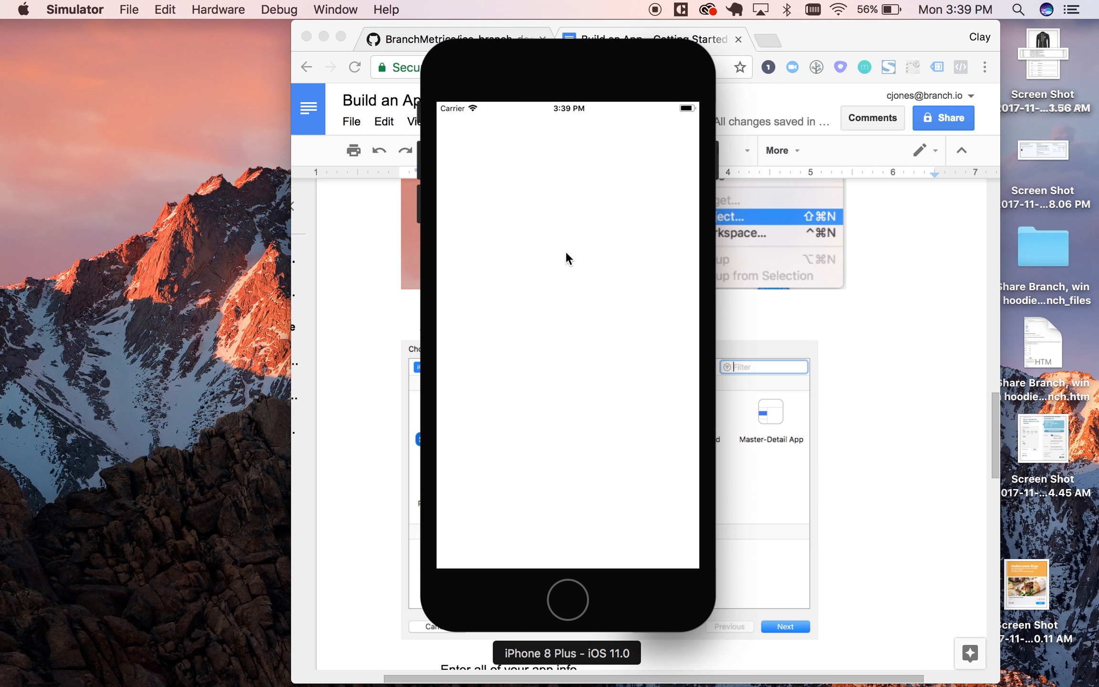
Scale the simulator window to 50%, and return it to Actual Size.
click(319, 9)
mouse_move(377, 98)
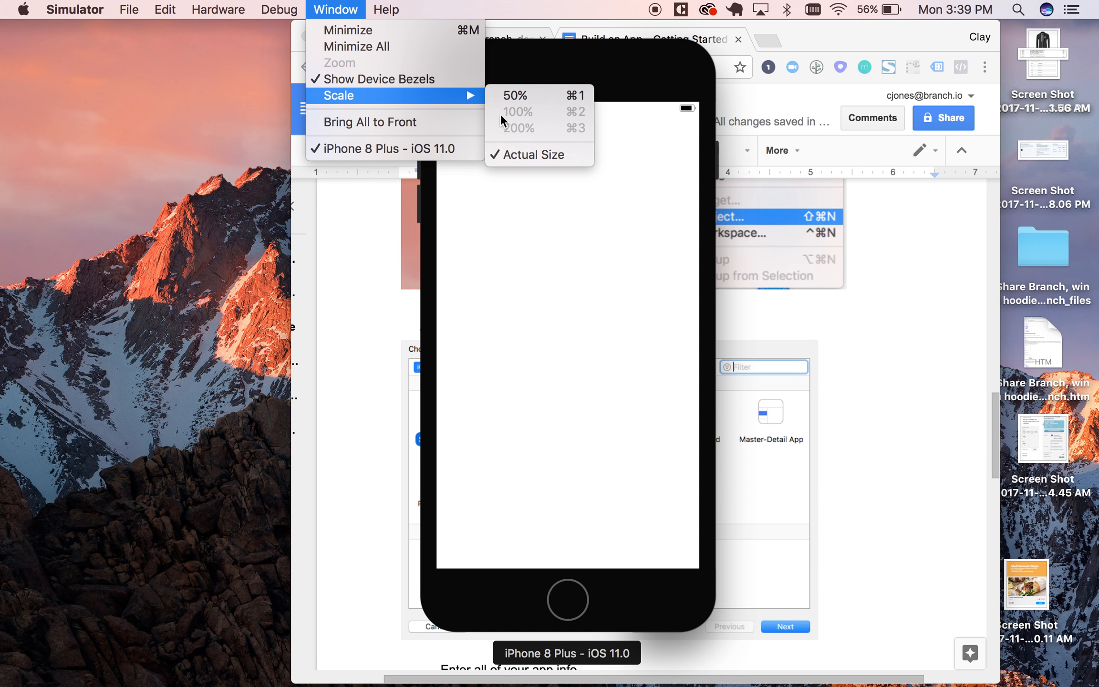
click(527, 93)
click(322, 6)
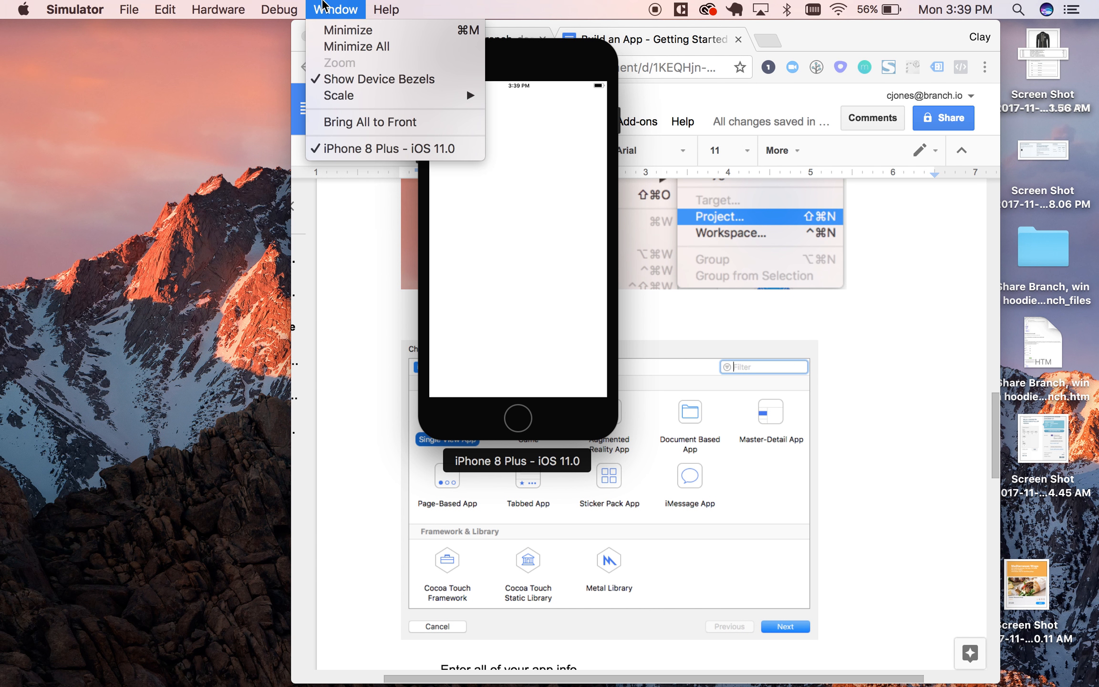
mouse_move(397, 93)
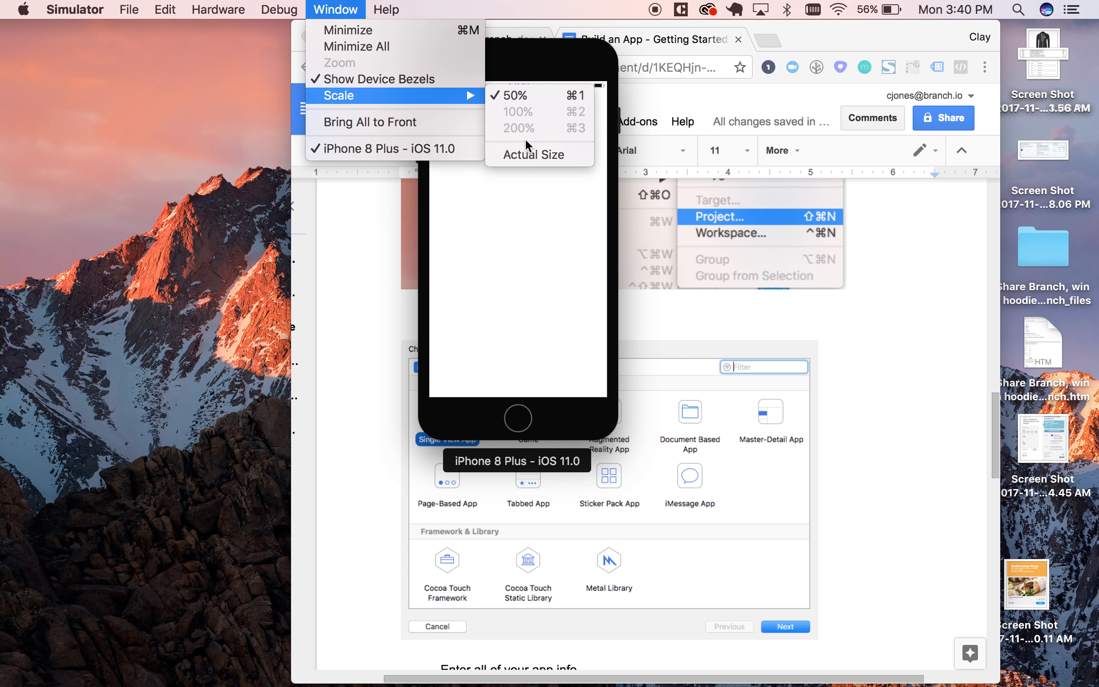
click(527, 154)
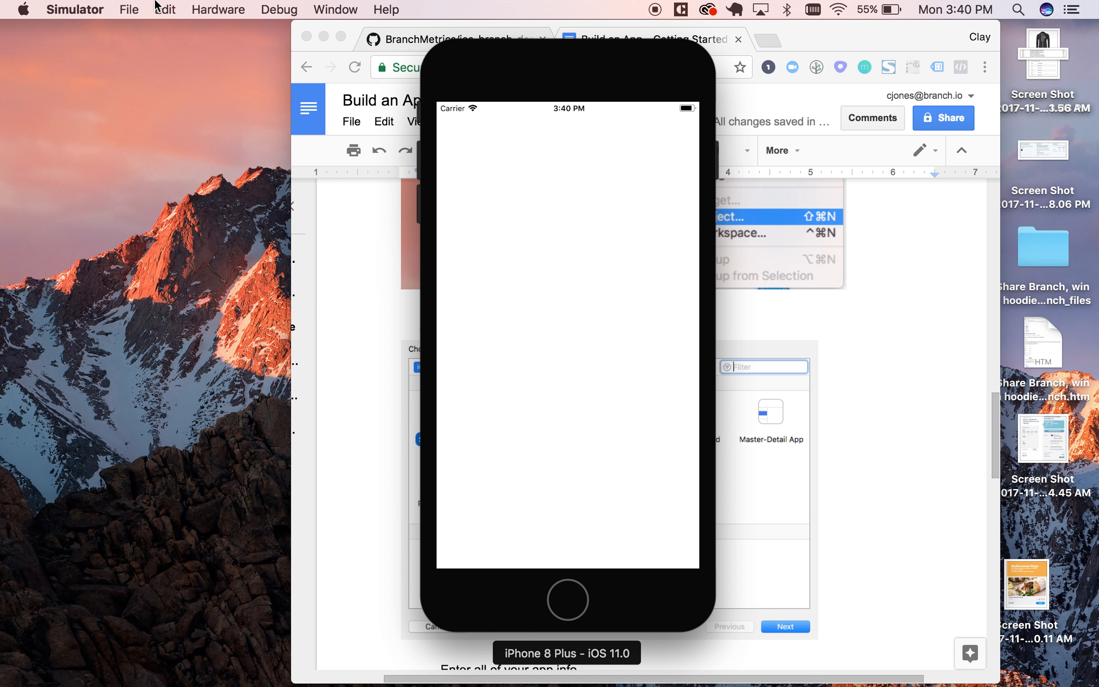
Send the simulated iPhone 8 Plus to its home screen.
click(209, 6)
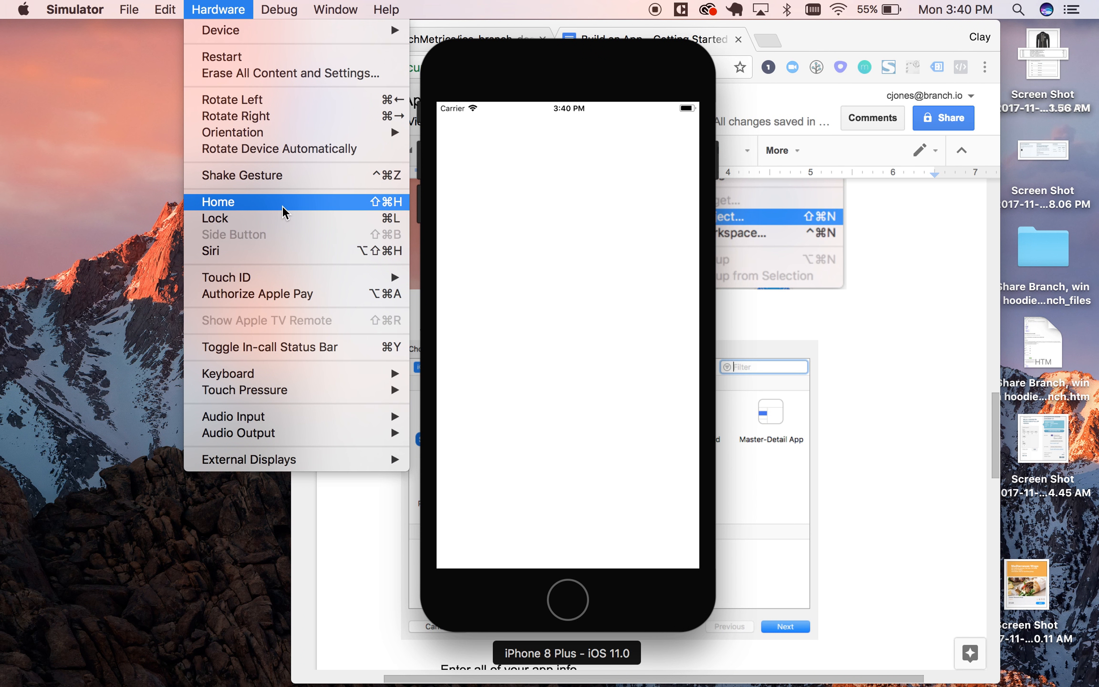
click(284, 211)
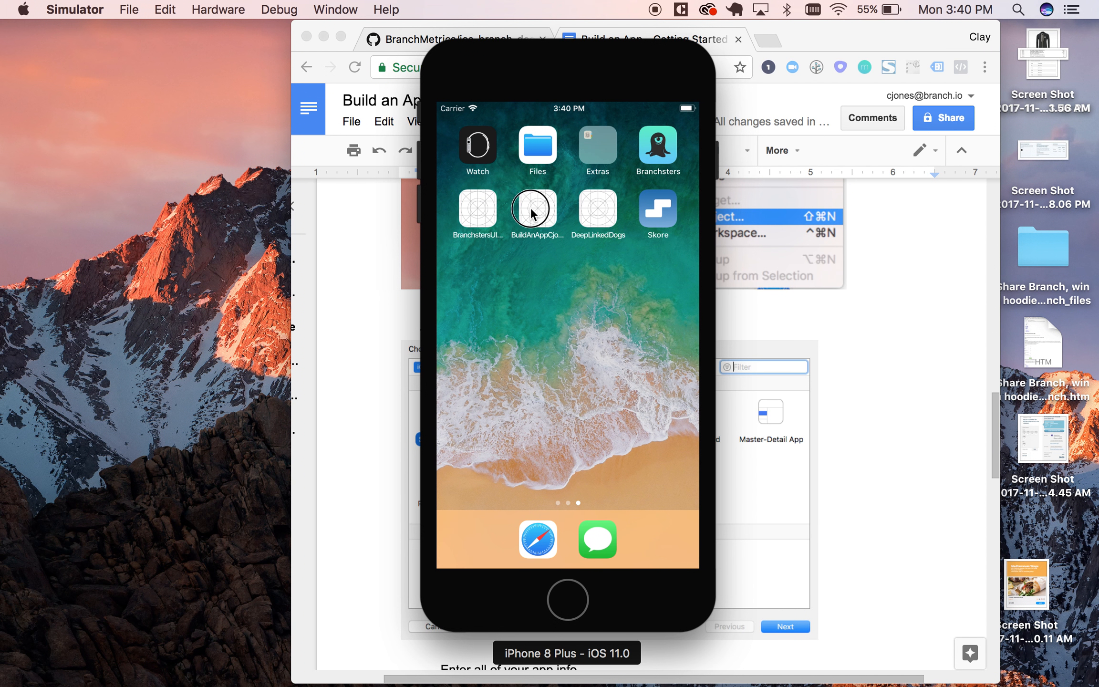
Launch the newly built app from the simulated iPhone's home screen, and switch back to Xcode.
click(531, 209)
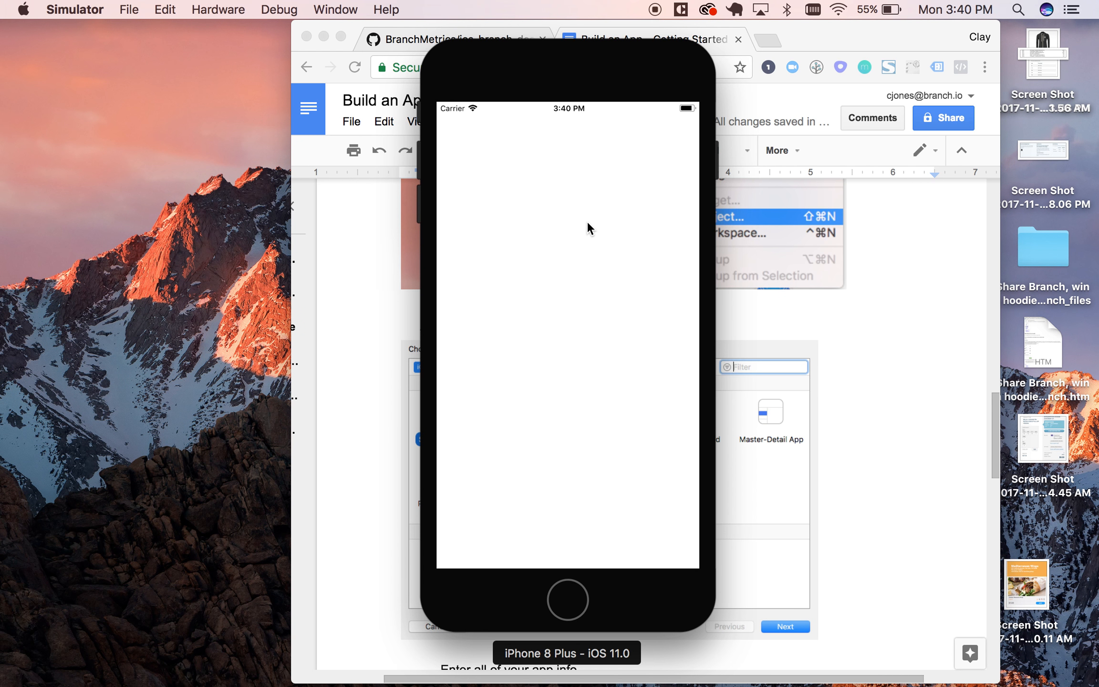
key(ctrl+Right)
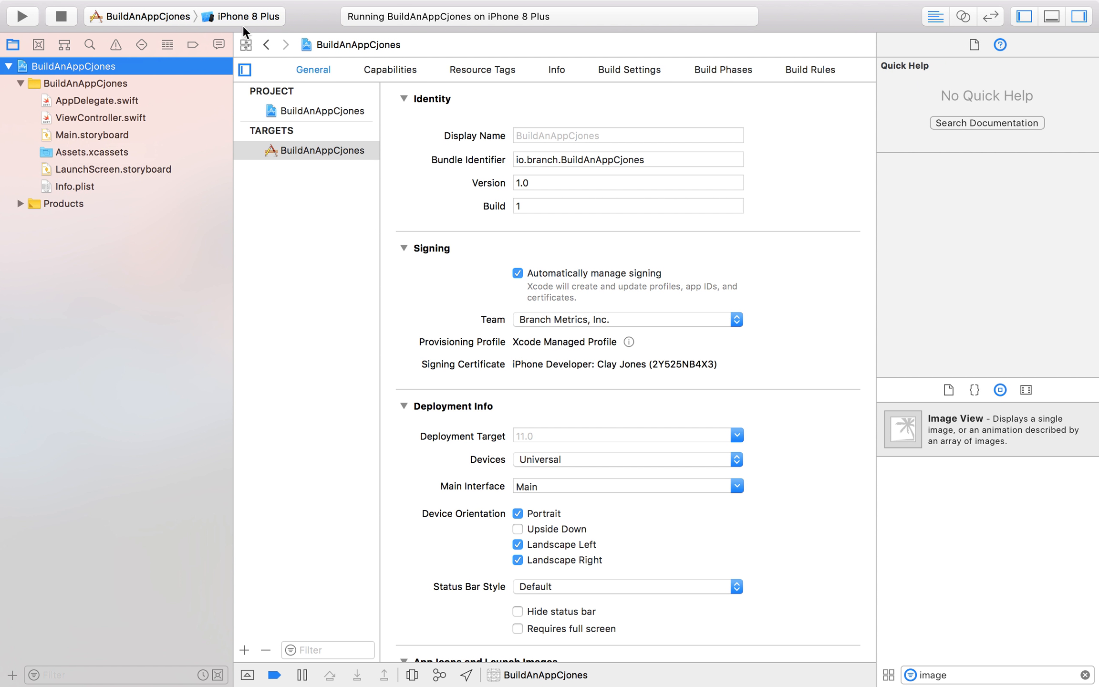
Show the Assistant editor beside the project settings, and return to the Standard editor.
mouse_move(399, 2)
mouse_move(952, 1)
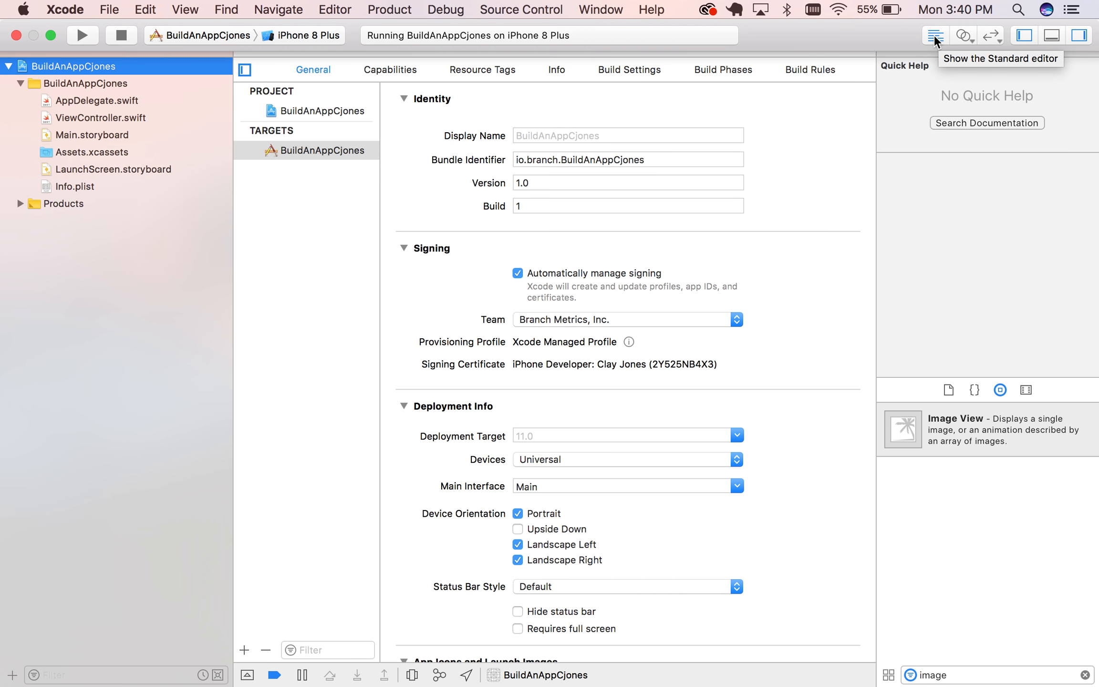
click(967, 31)
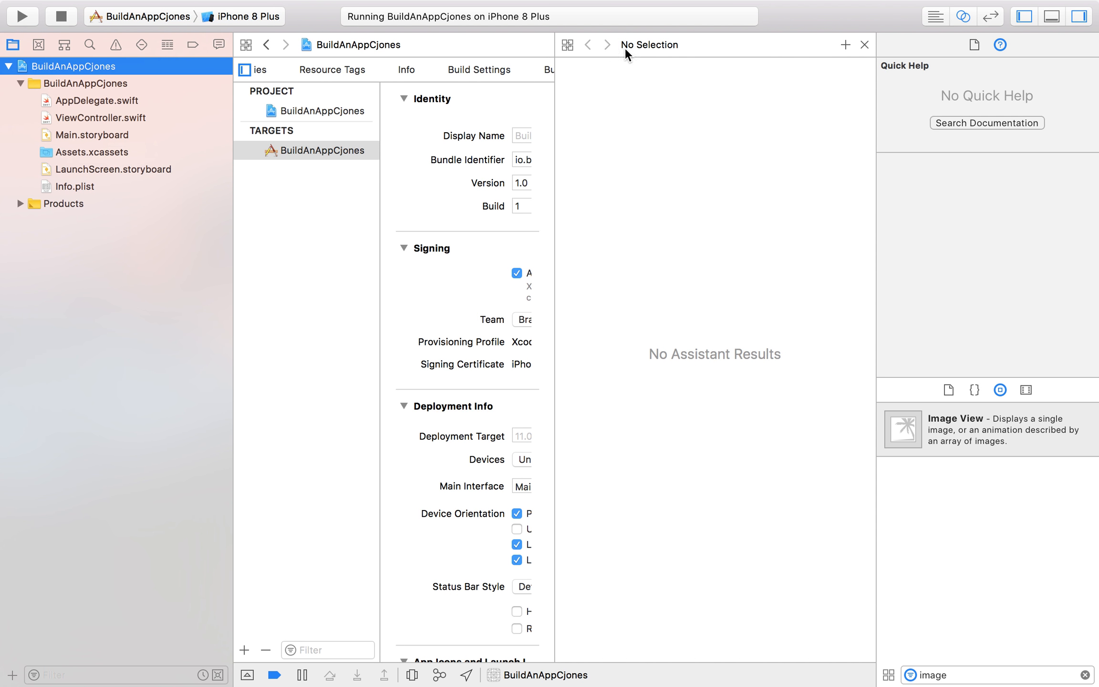
click(935, 31)
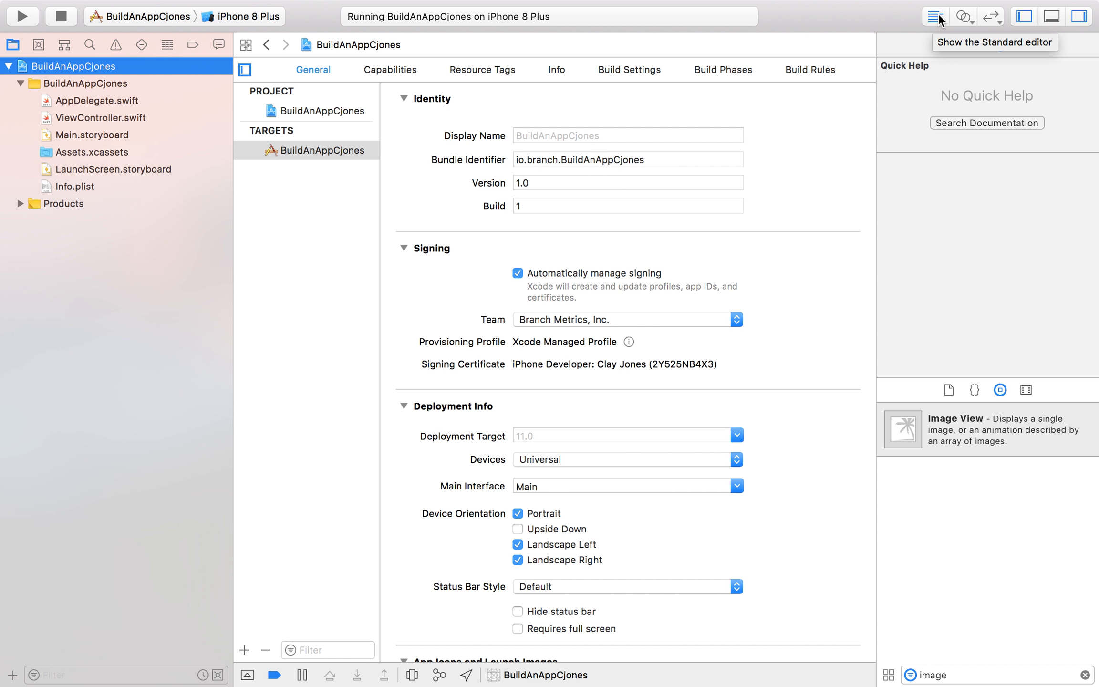
Hide and show the Navigator area twice, leaving it displayed.
click(1024, 16)
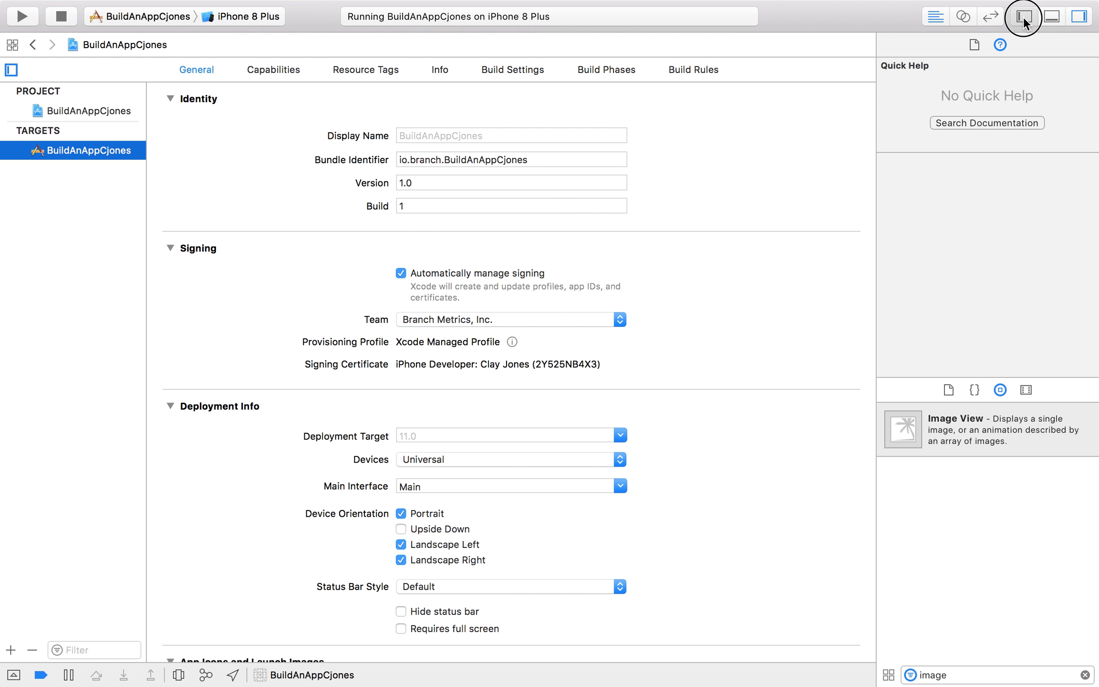
click(1024, 16)
click(1023, 16)
click(1023, 16)
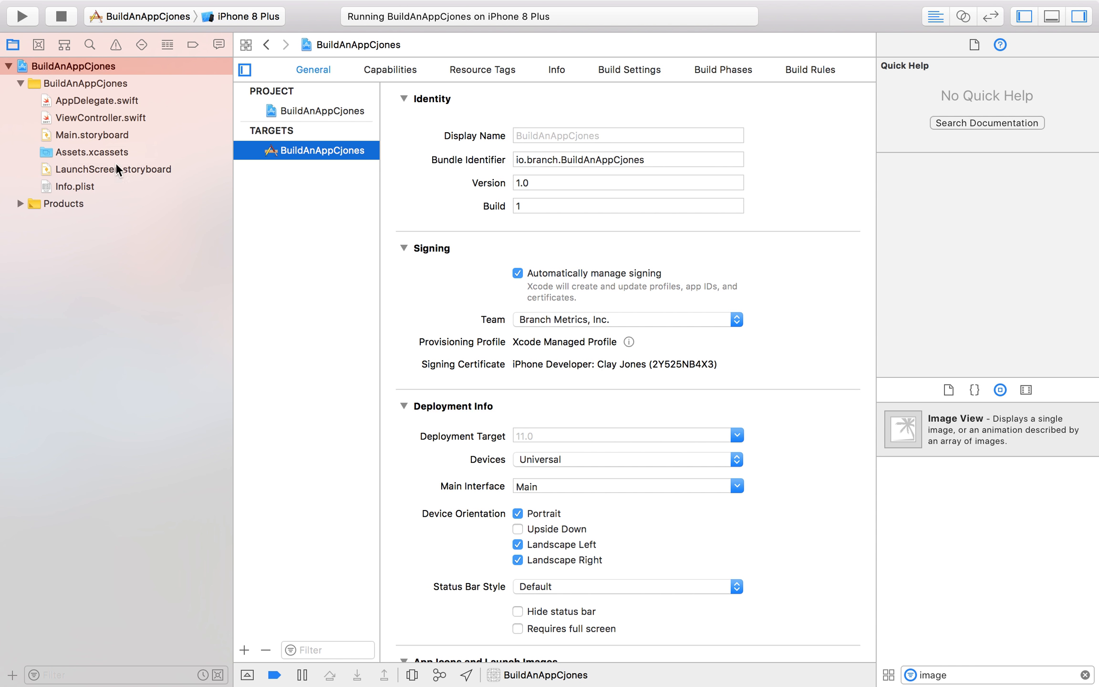
Toggle the Utilities area with the Quick Help and object library off and on, leaving it displayed.
click(1078, 16)
click(1079, 16)
click(1079, 17)
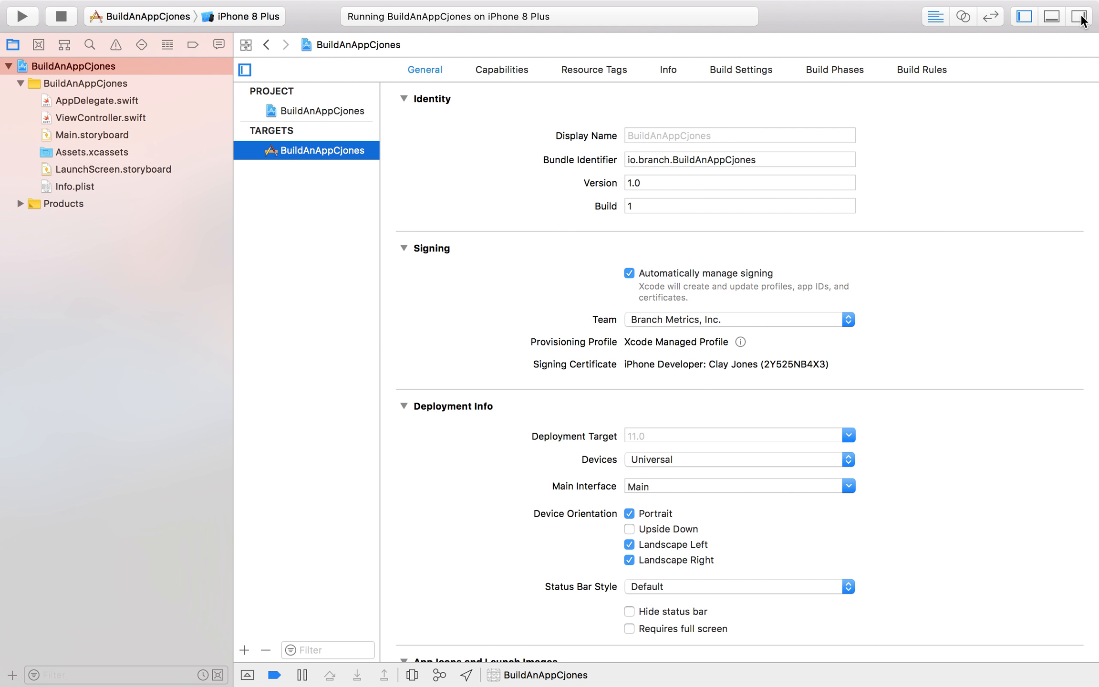
click(1079, 16)
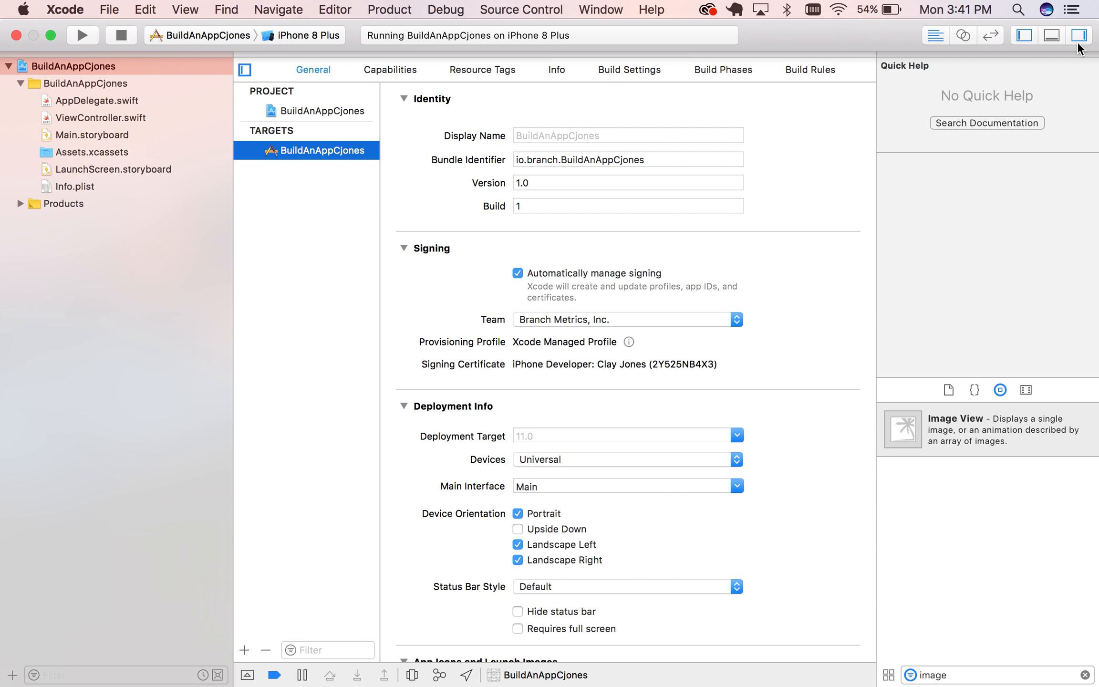
Show the Debug area below the editor, and make it slightly taller.
click(1052, 38)
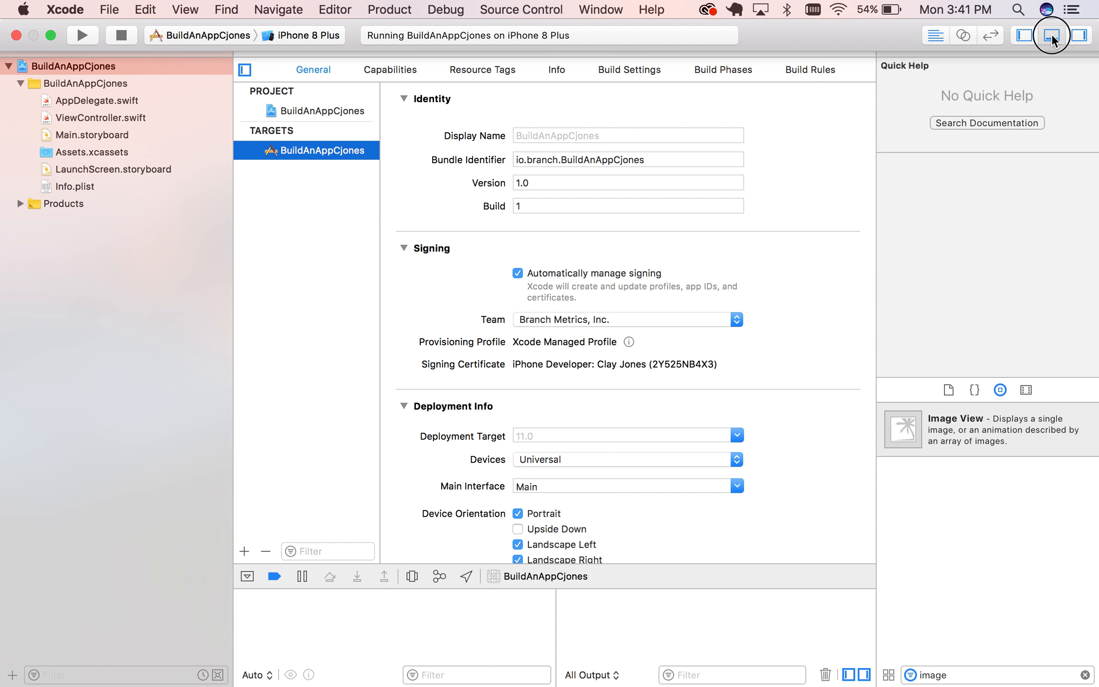
click(1052, 38)
click(1051, 38)
drag(757, 589, 756, 550)
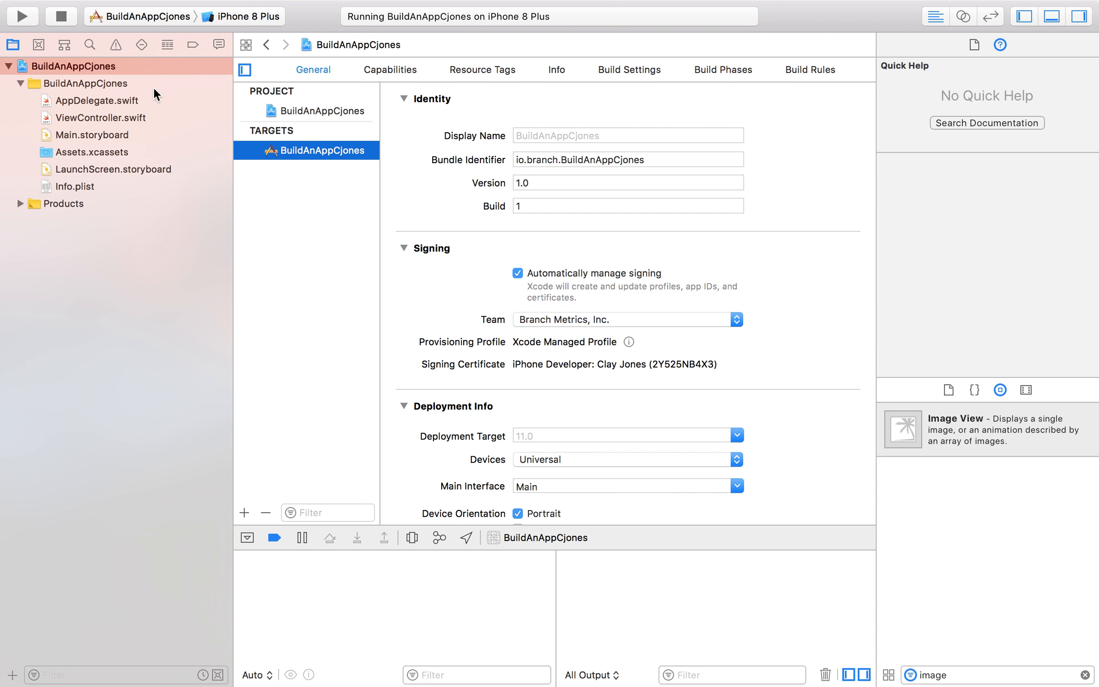
Hide and restore the Navigator area, and look through its navigators from Source Control to Report.
click(1022, 17)
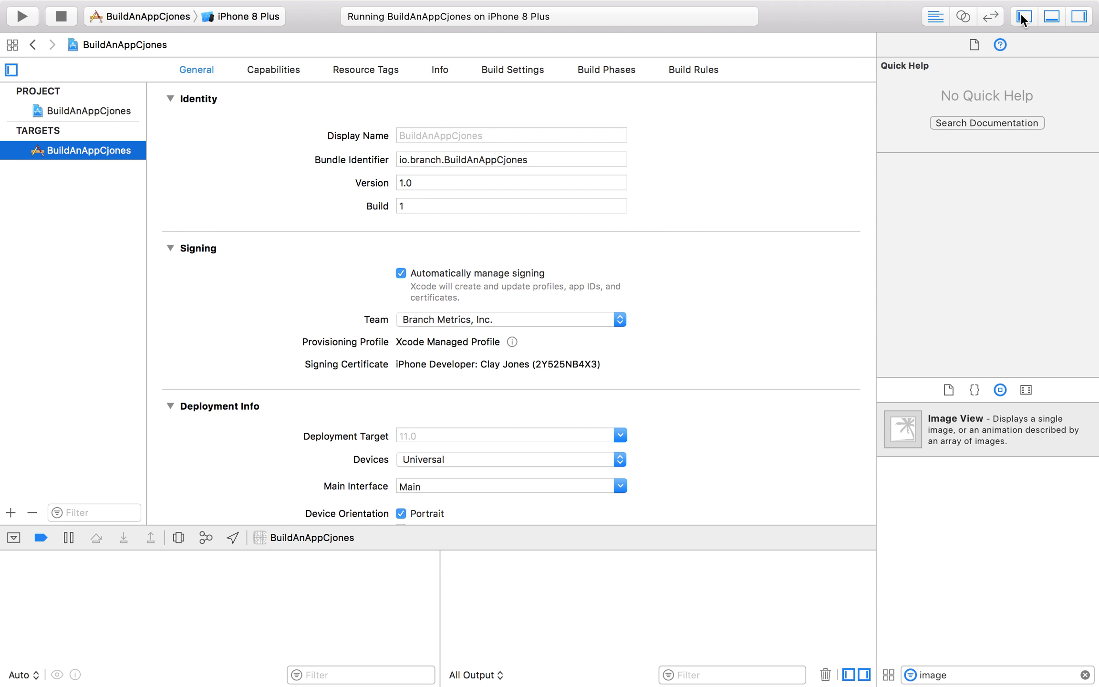
click(1022, 17)
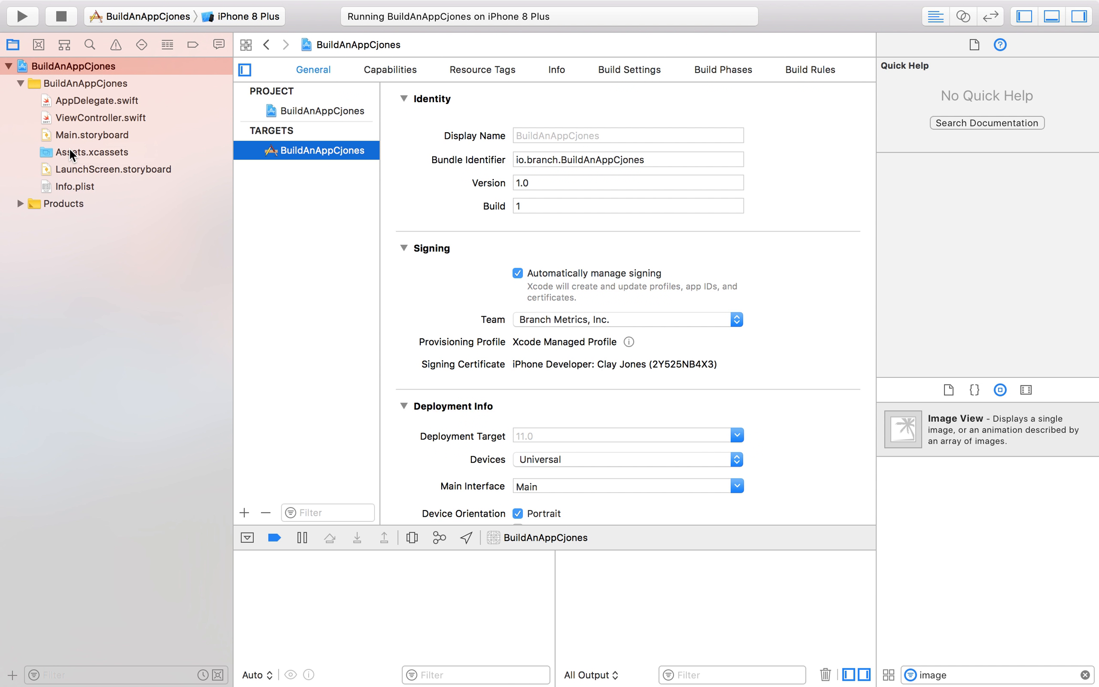
click(38, 46)
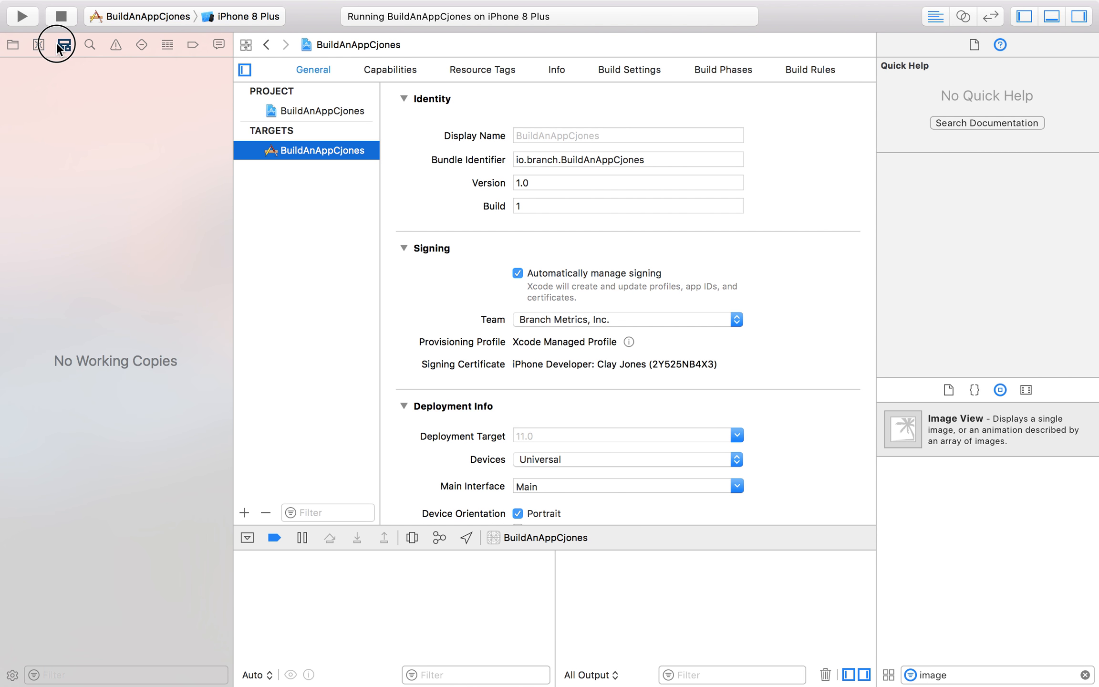
click(89, 44)
click(116, 44)
click(141, 44)
click(167, 44)
click(195, 45)
click(167, 45)
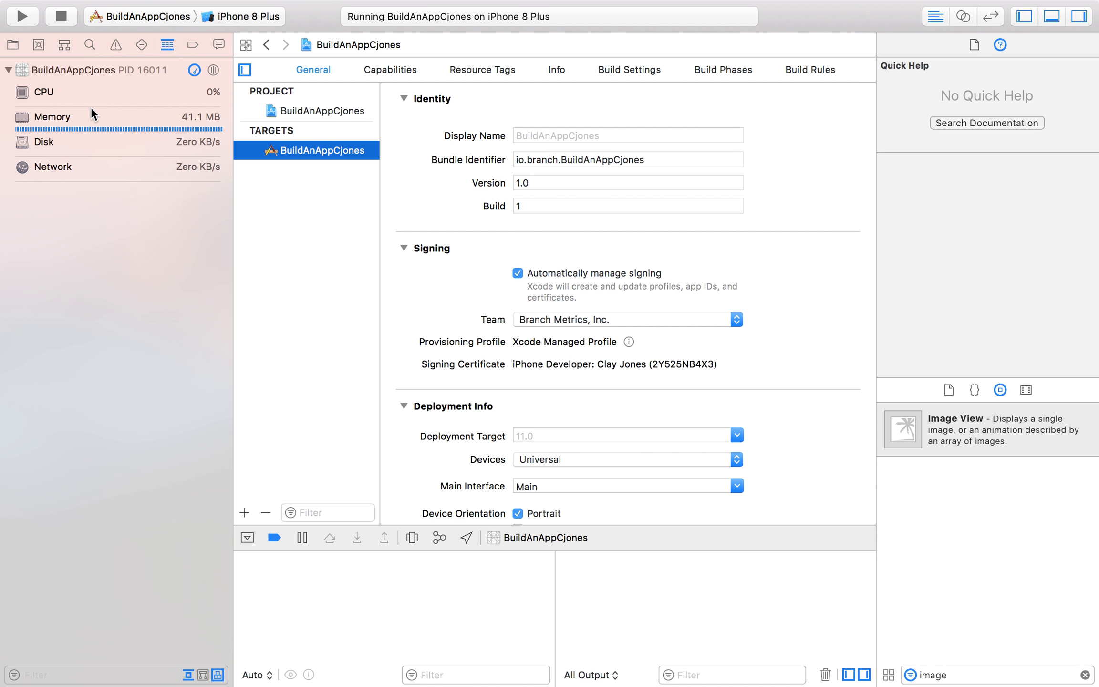
click(195, 42)
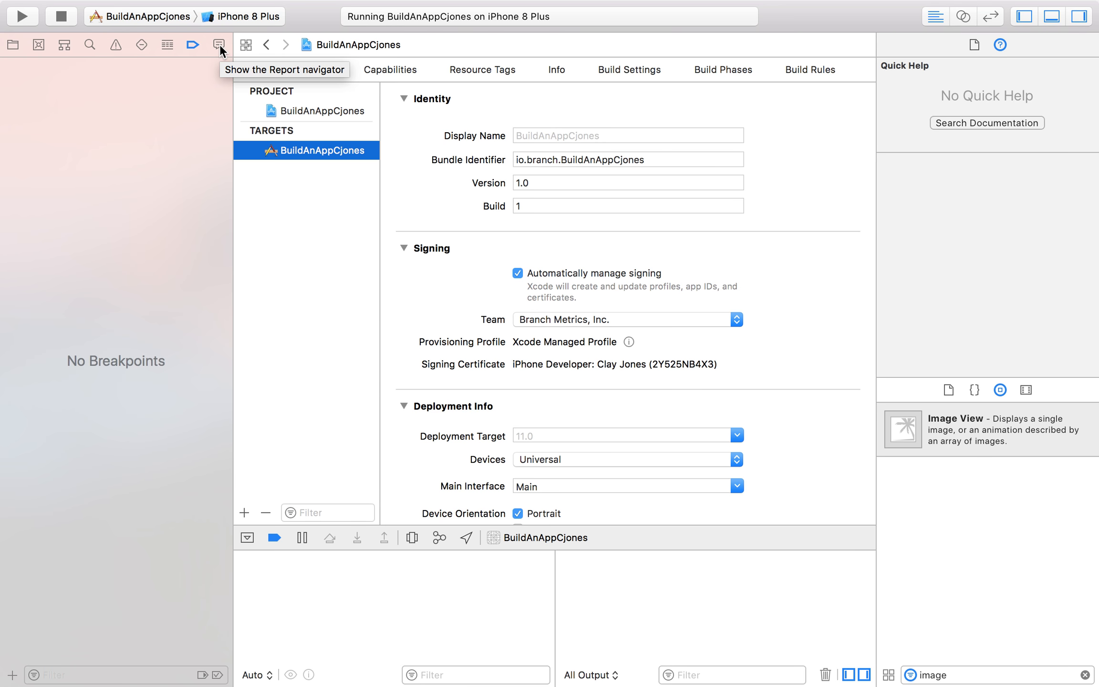
click(219, 45)
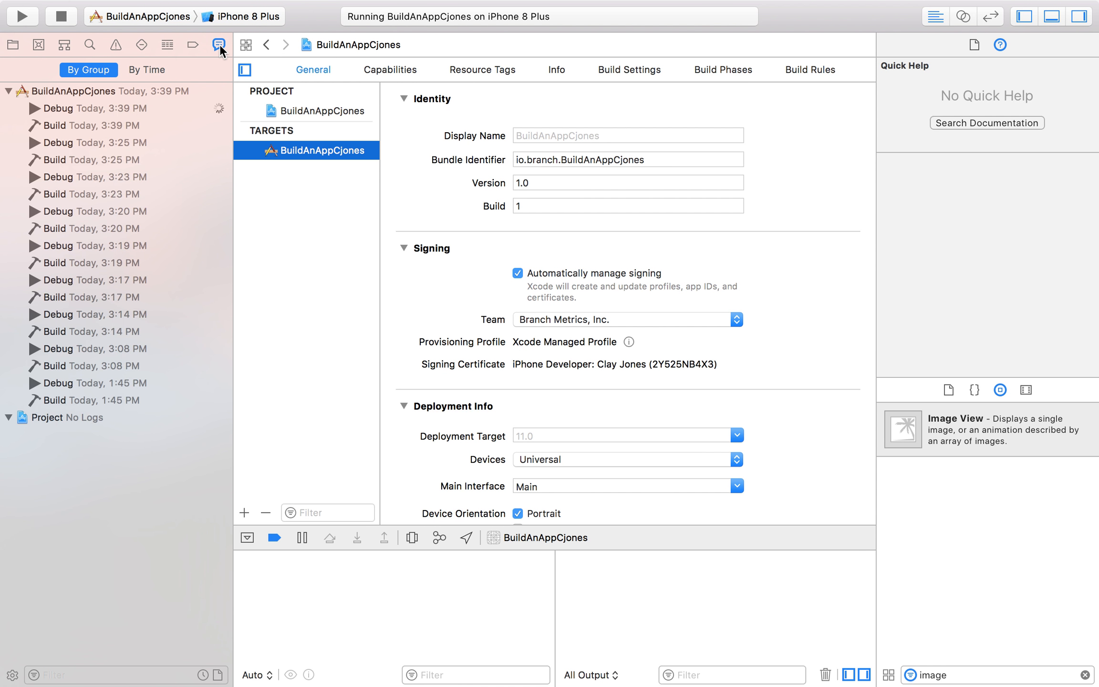
Revisit the Symbol, Source Control and Find navigators, return to the Project navigator, and dismiss the mail notification.
click(82, 42)
click(65, 44)
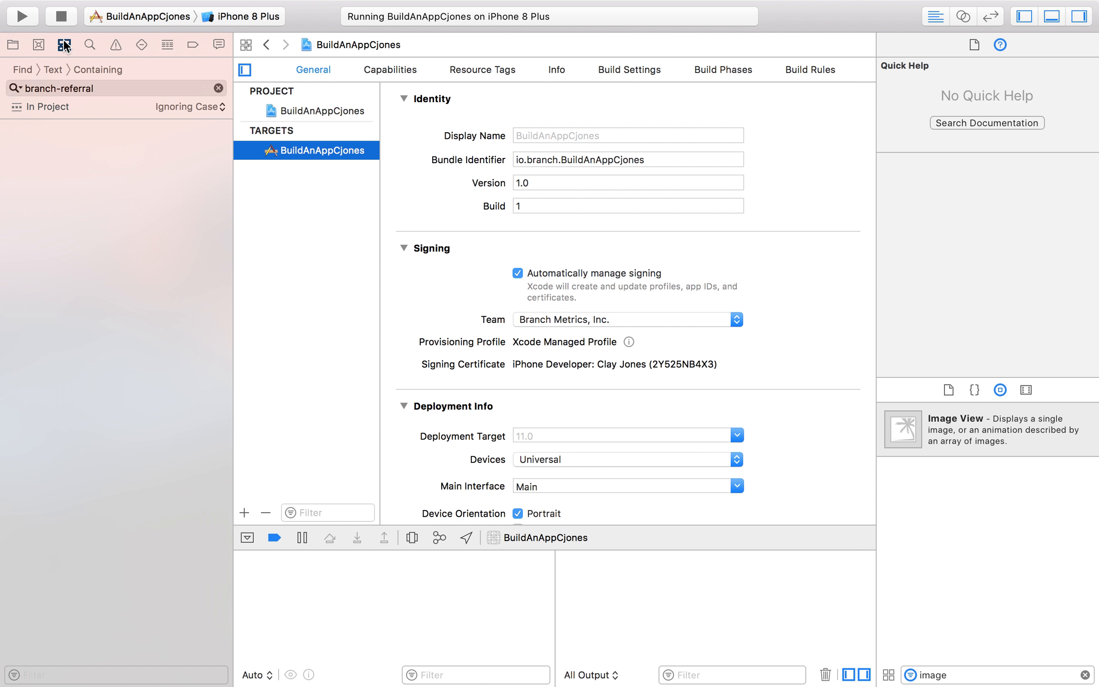
click(38, 42)
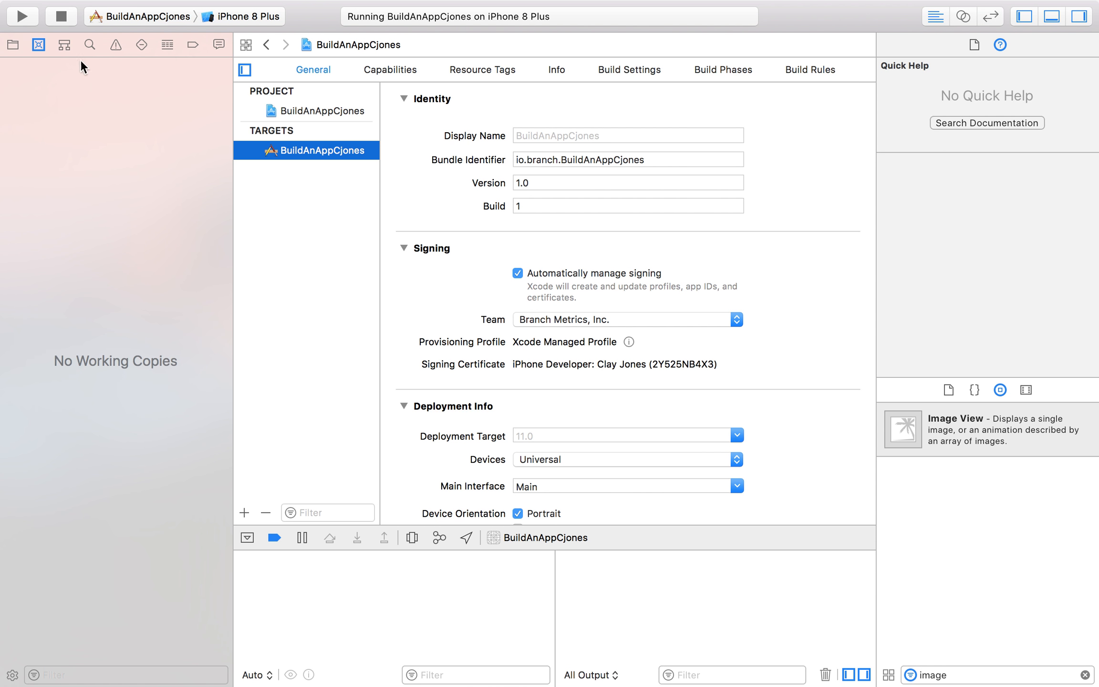
click(91, 43)
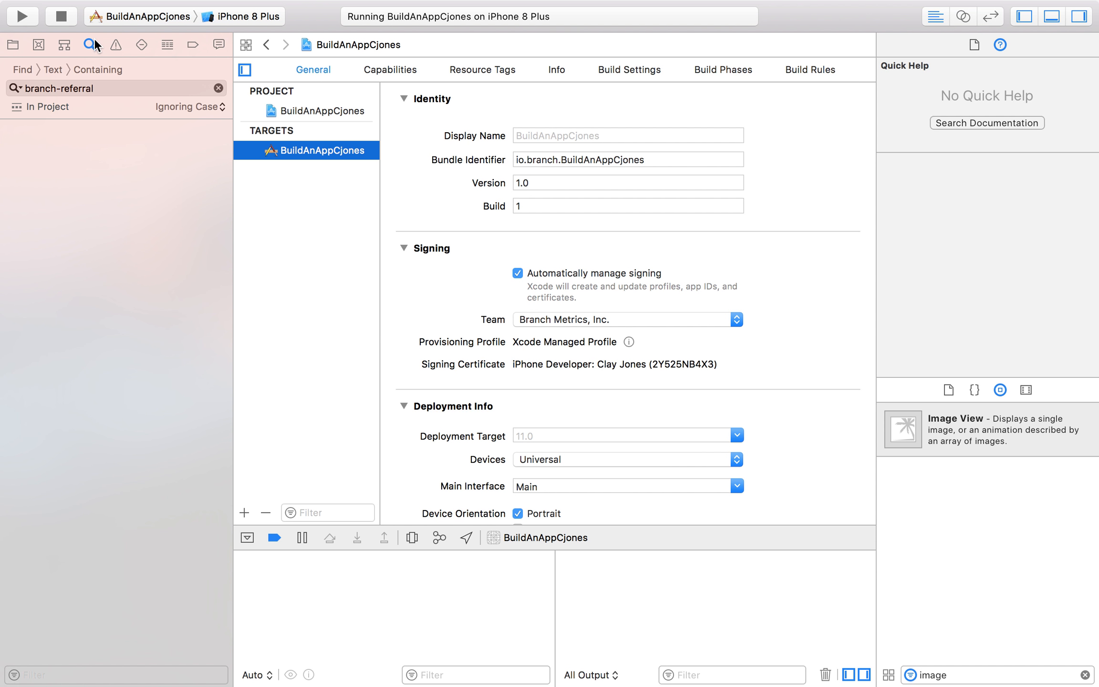
click(13, 46)
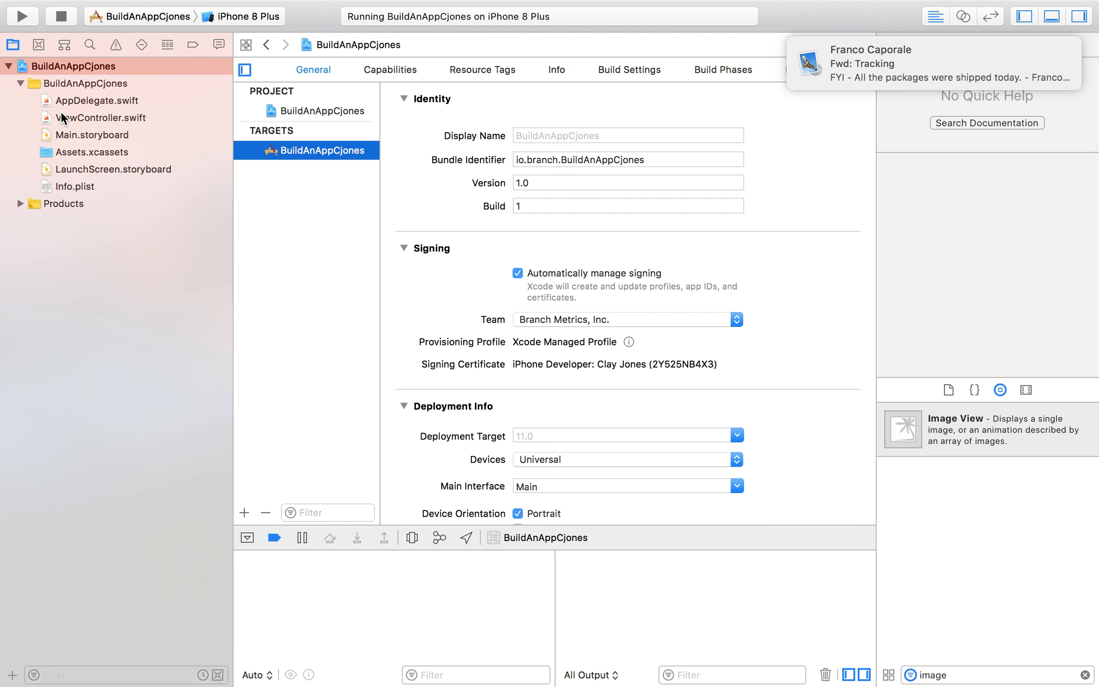
drag(894, 48, 951, 46)
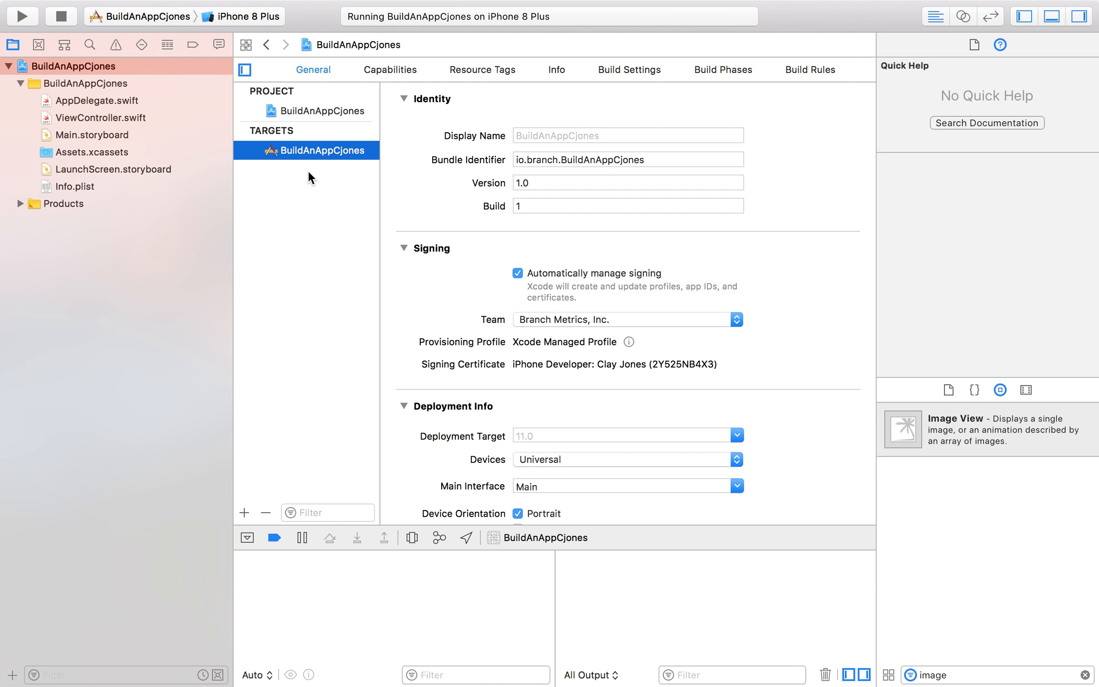
Look through AppDelegate.swift, ViewController.swift, Main.storyboard, Assets.xcassets and LaunchScreen.storyboard in the project.
click(94, 100)
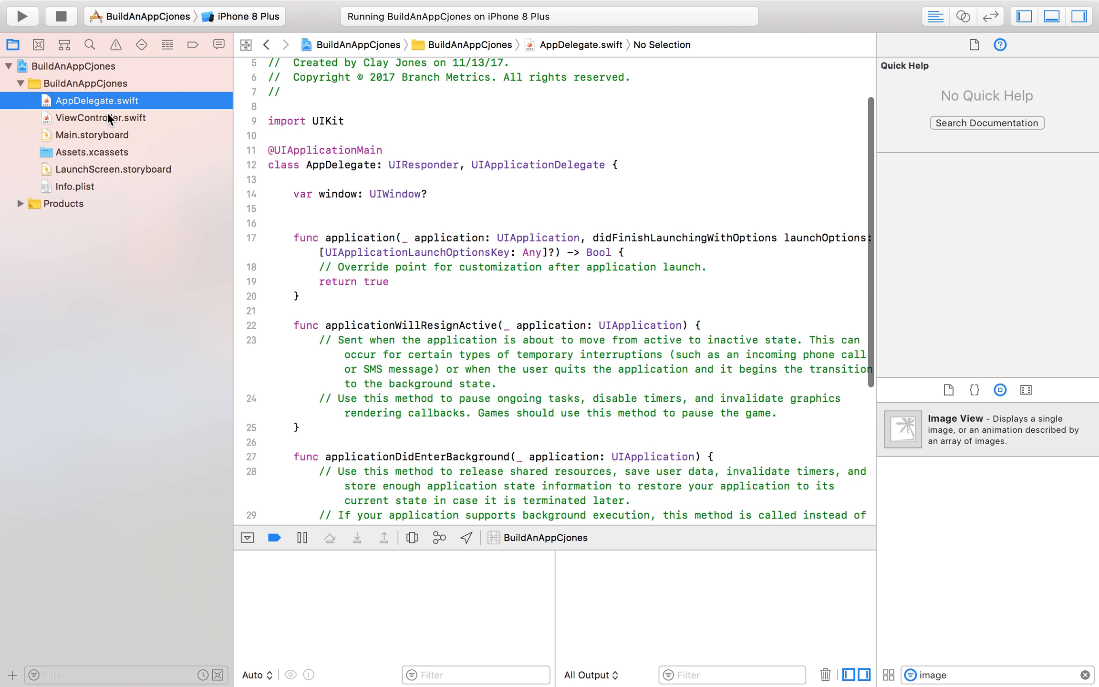
click(106, 117)
click(110, 136)
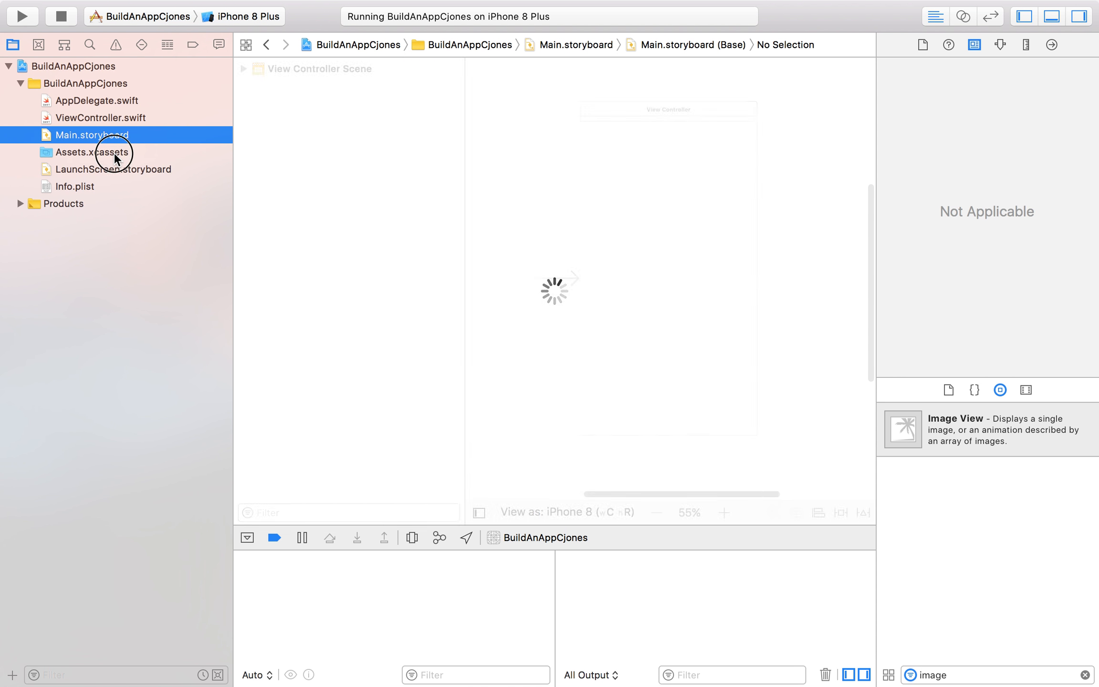
click(114, 152)
click(123, 167)
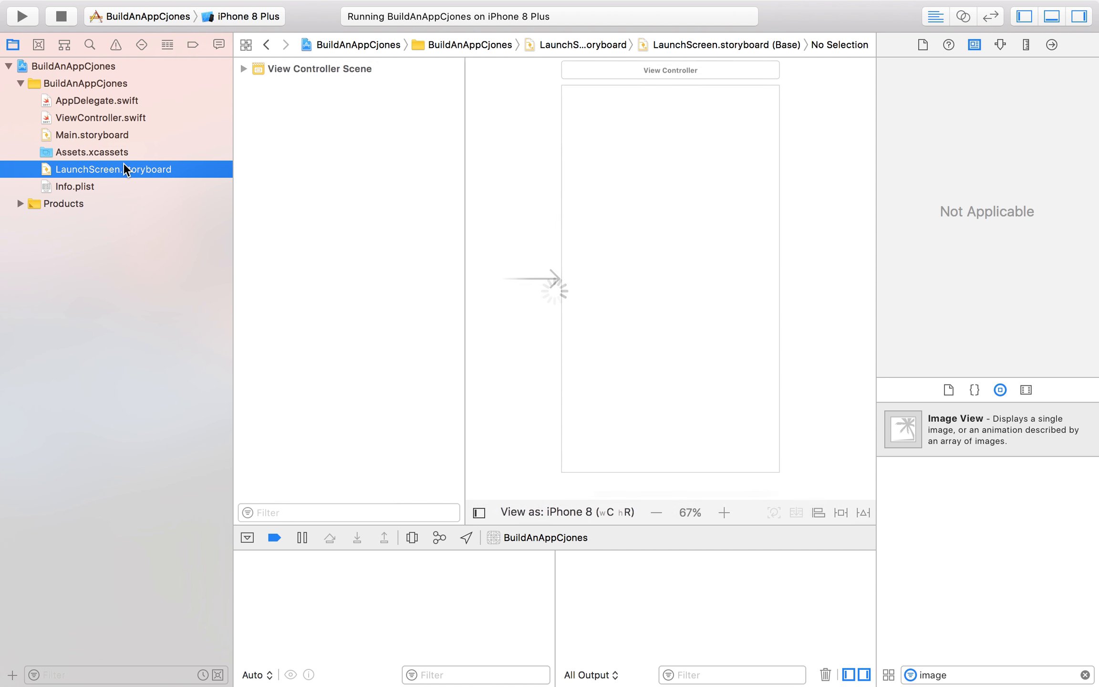
Review Main.storyboard, ViewController.swift, AppDelegate.swift, Assets.xcassets and the property list in Info.plist.
click(118, 140)
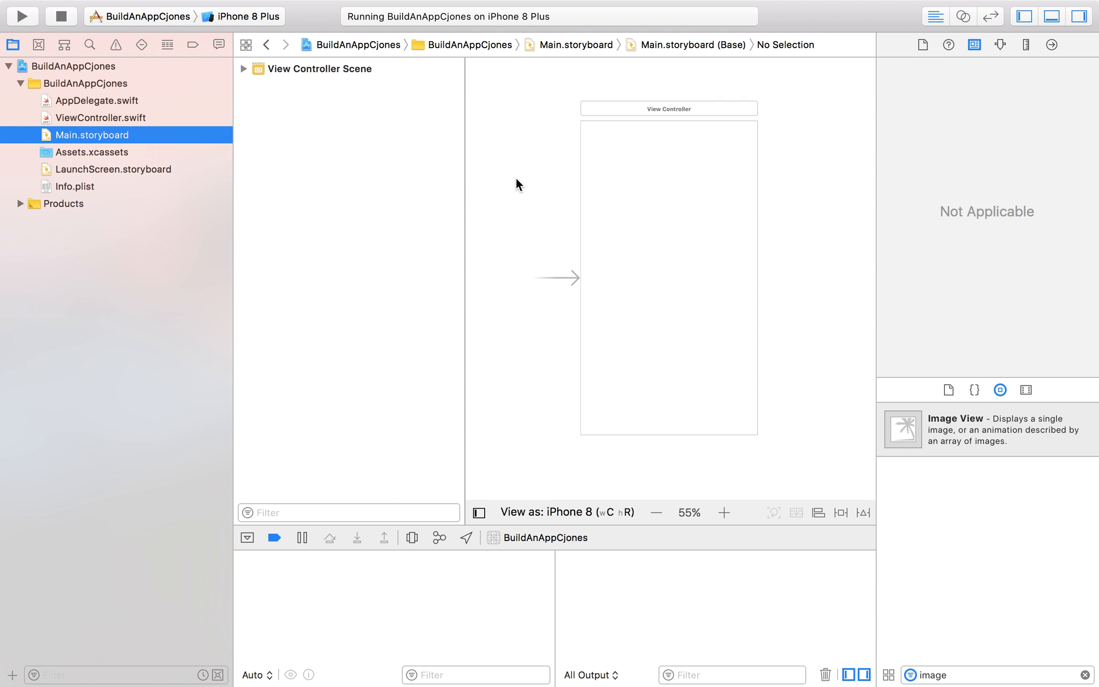
click(115, 116)
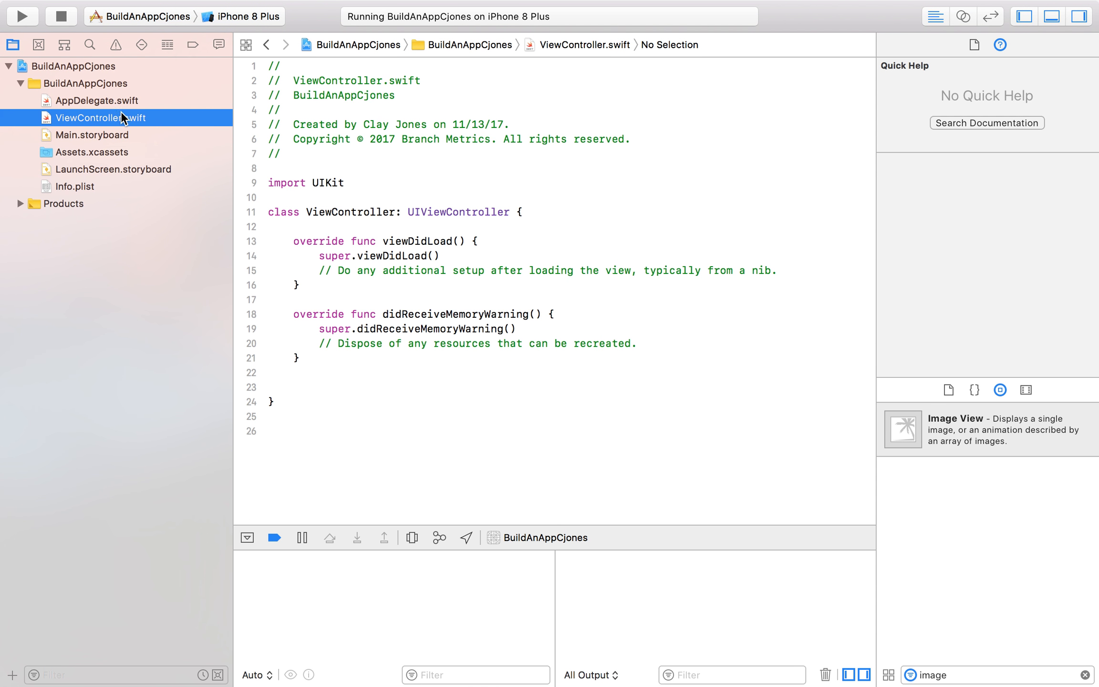
click(146, 99)
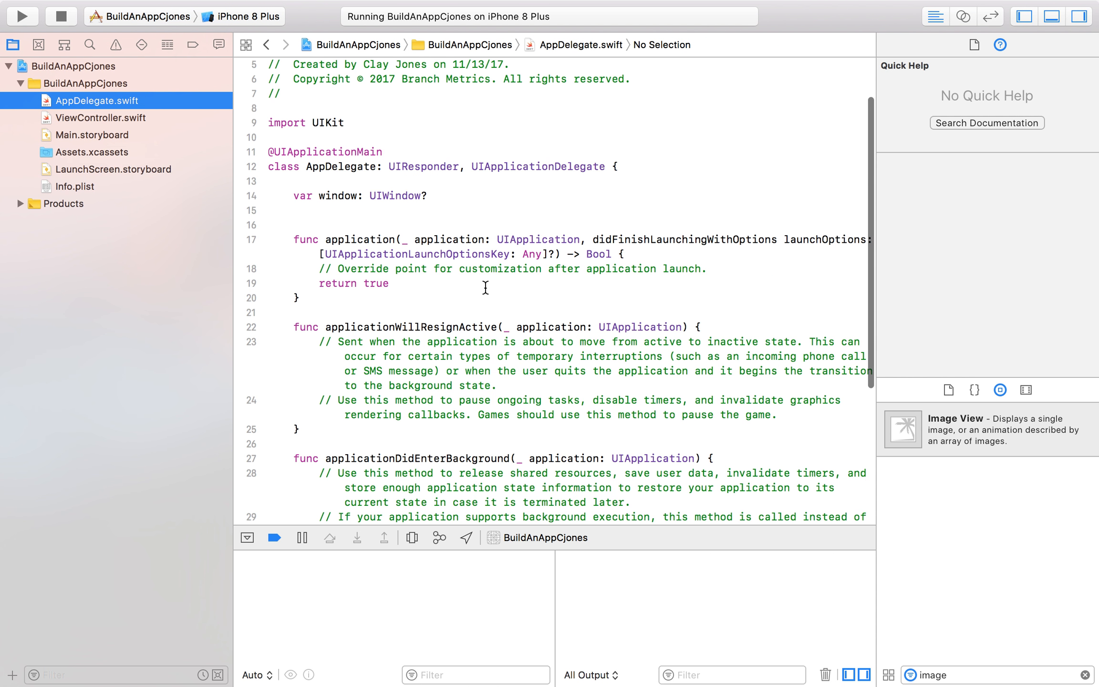
click(121, 153)
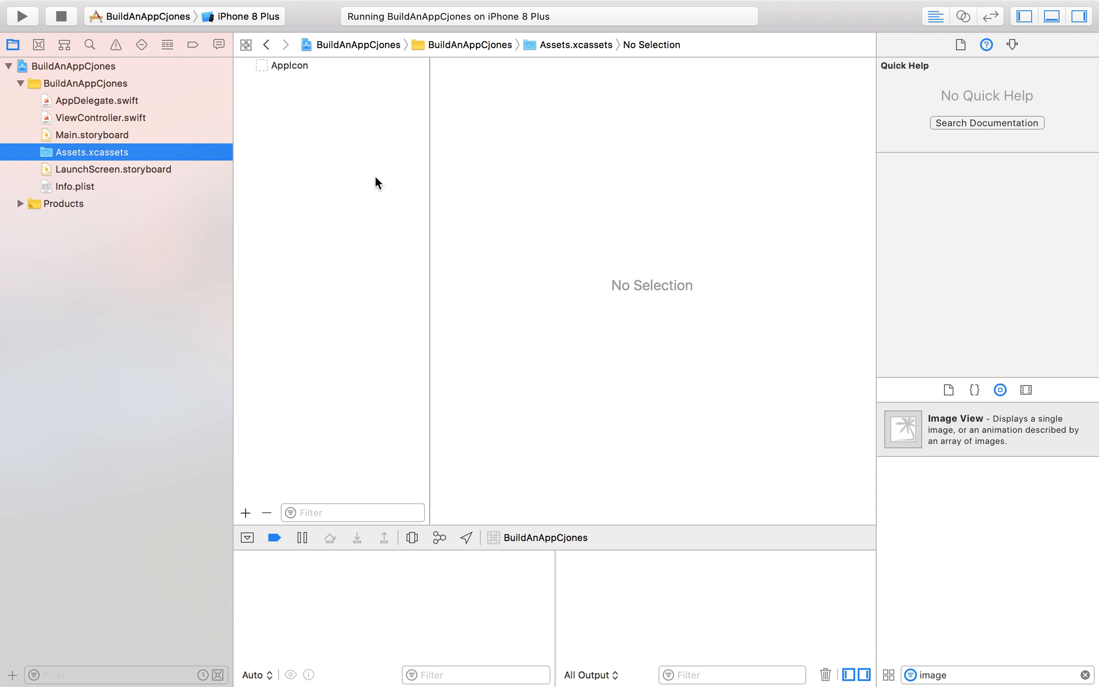
click(117, 188)
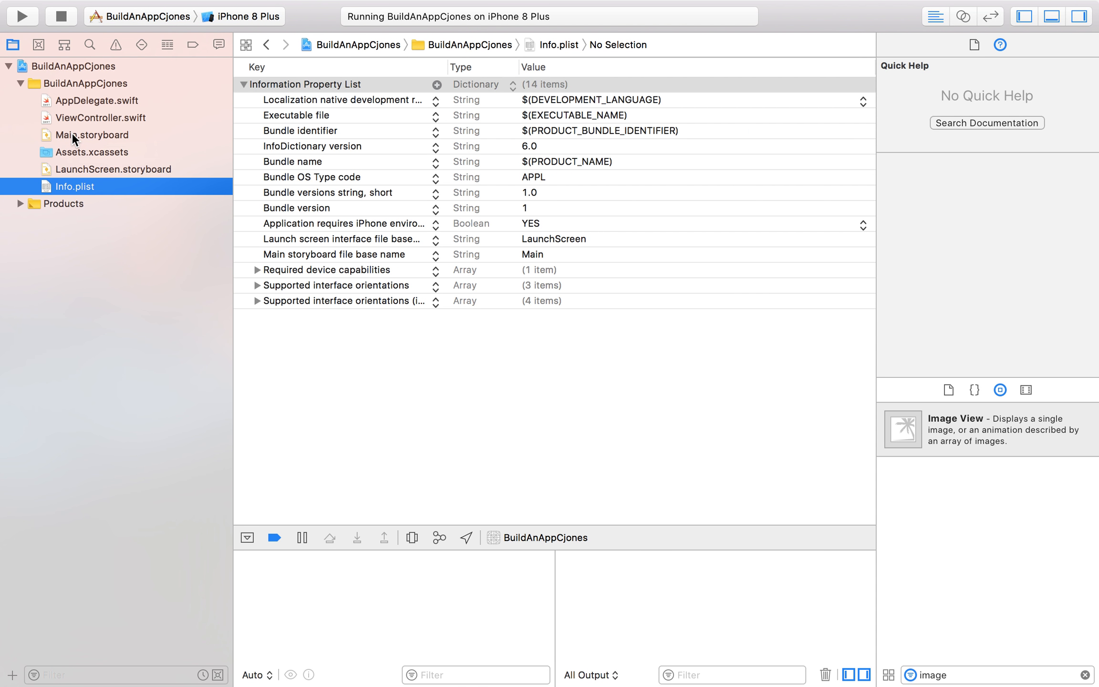
Open the project's General settings, and collapse and re-expand the project's file tree.
click(81, 70)
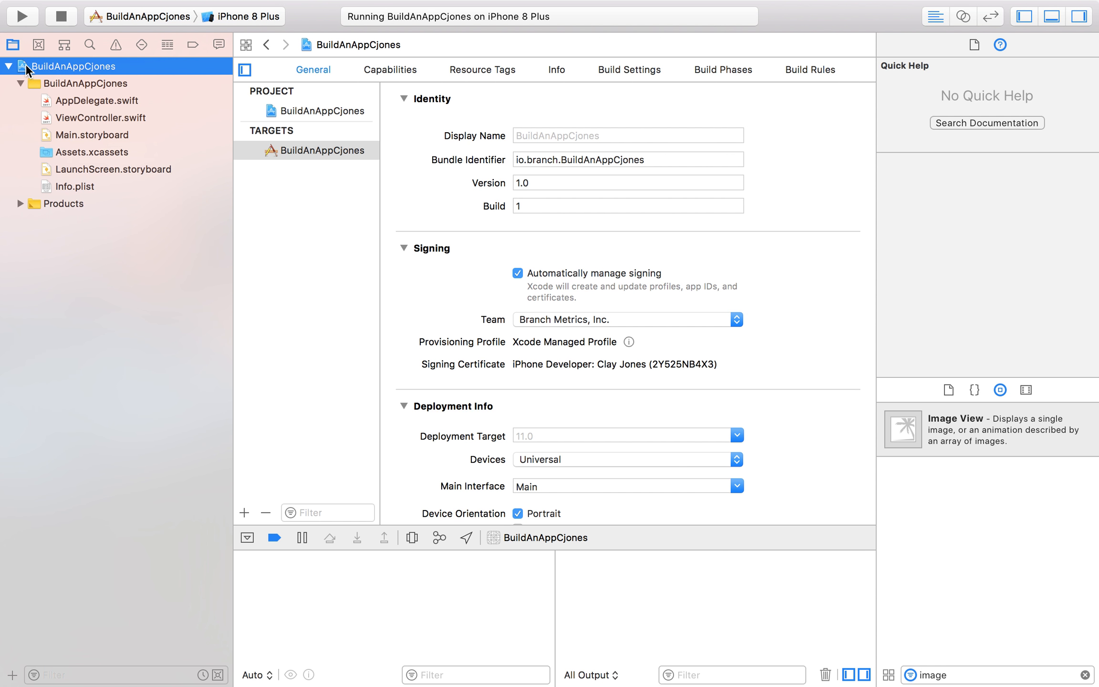
click(8, 66)
click(7, 66)
click(7, 66)
click(7, 67)
Set the app target's display name to the developer's first name in possessive form followed by "App".
click(599, 136)
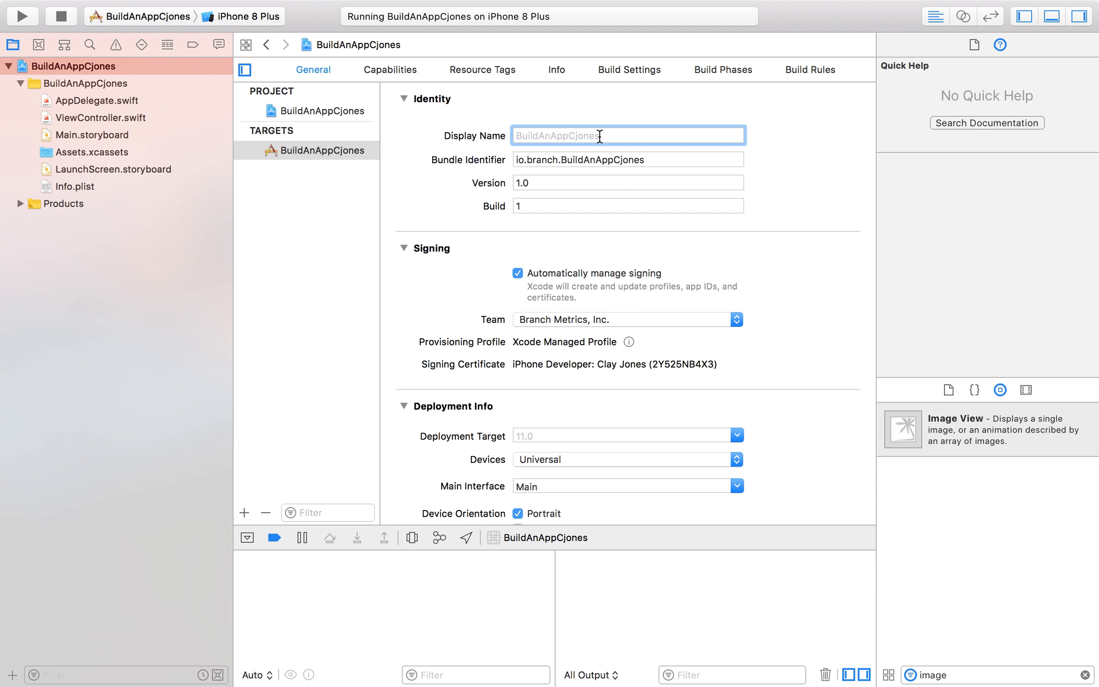
text(Clay's App)
Go through the Bundle Identifier, Version and Build fields in the target's Identity settings.
triple_click(606, 156)
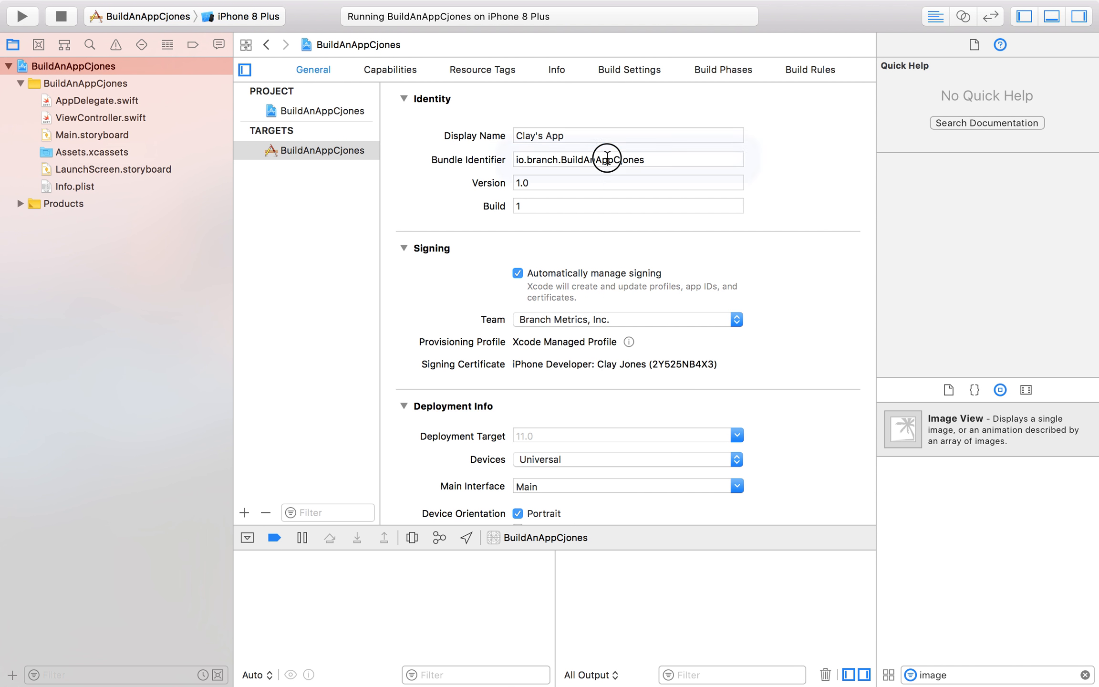
click(564, 183)
double_click(551, 212)
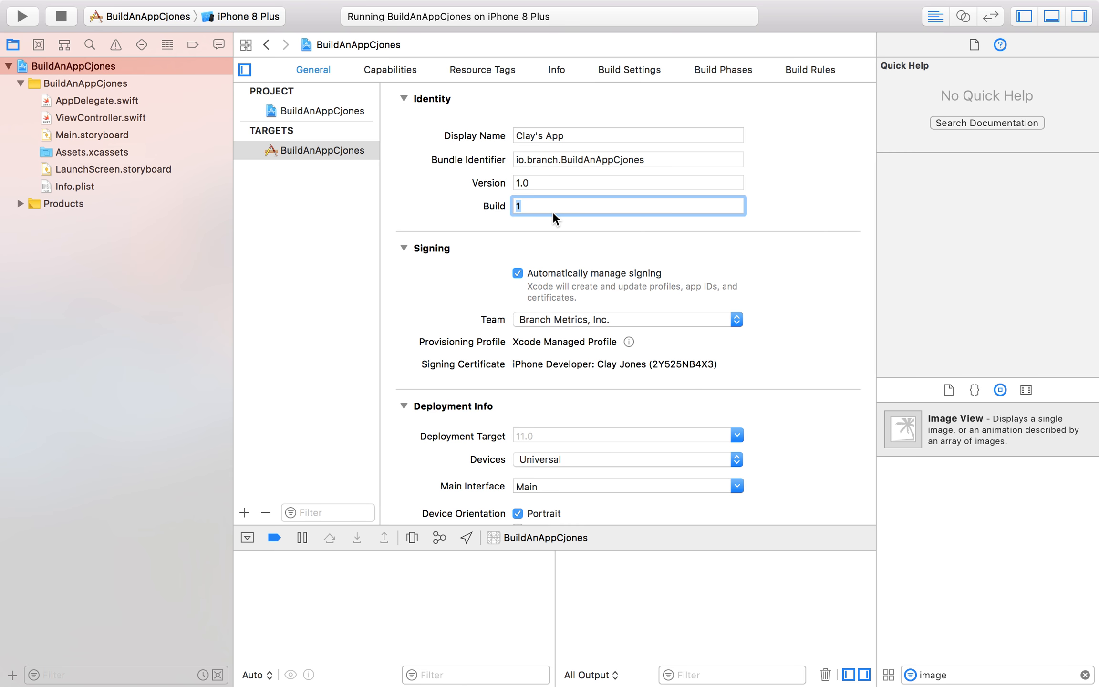
double_click(537, 183)
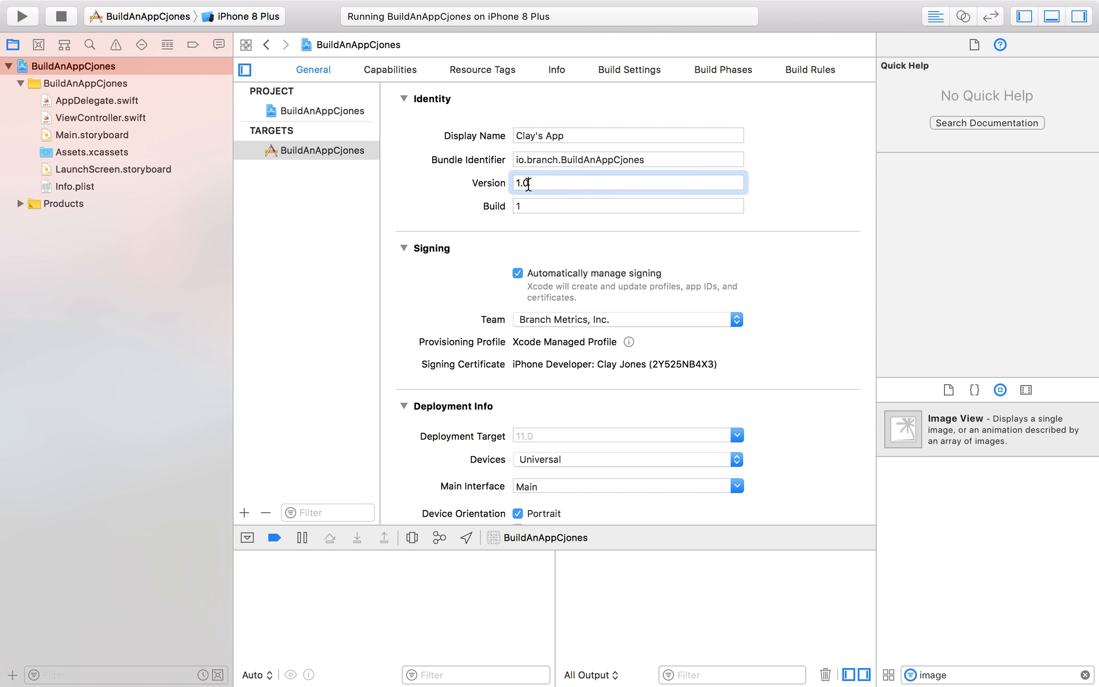
Turn Automatically manage signing off for the target and re-enable it, accepting the reset of the signing build settings.
double_click(551, 206)
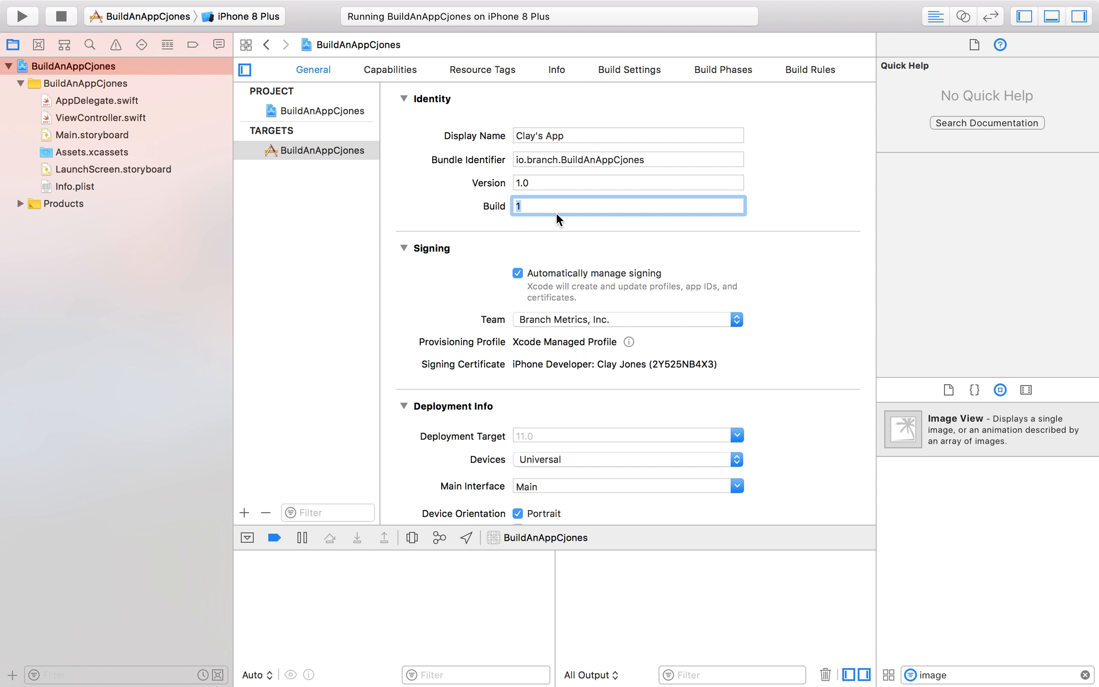
scroll(552, 213, down, 1)
scroll(494, 257, down, 1)
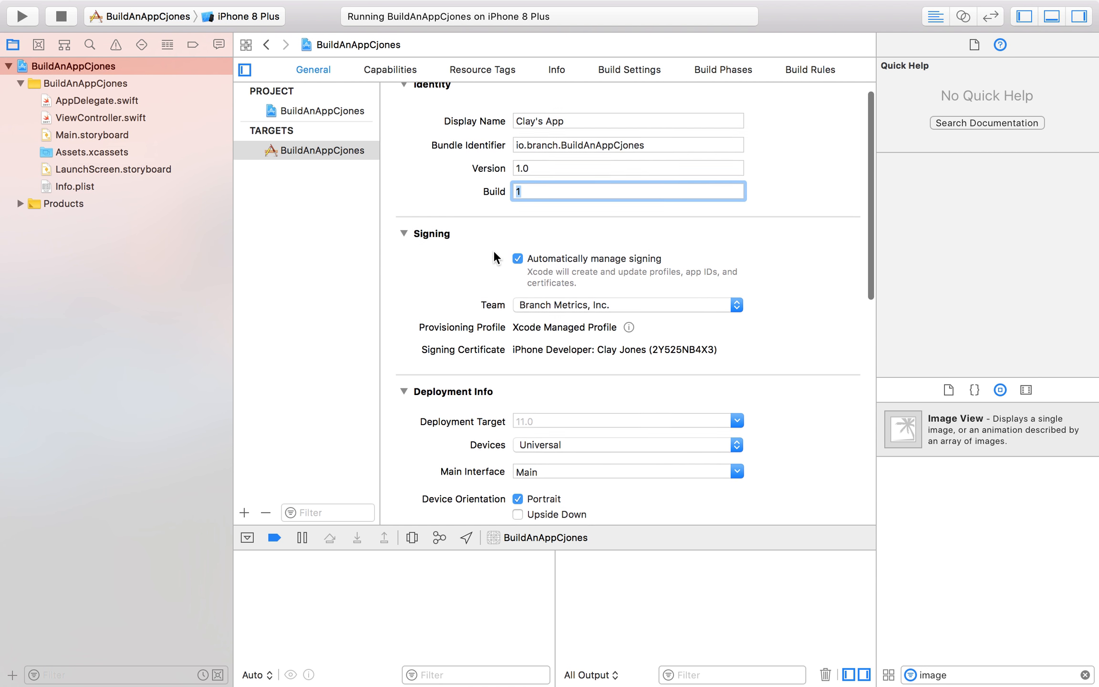
click(518, 257)
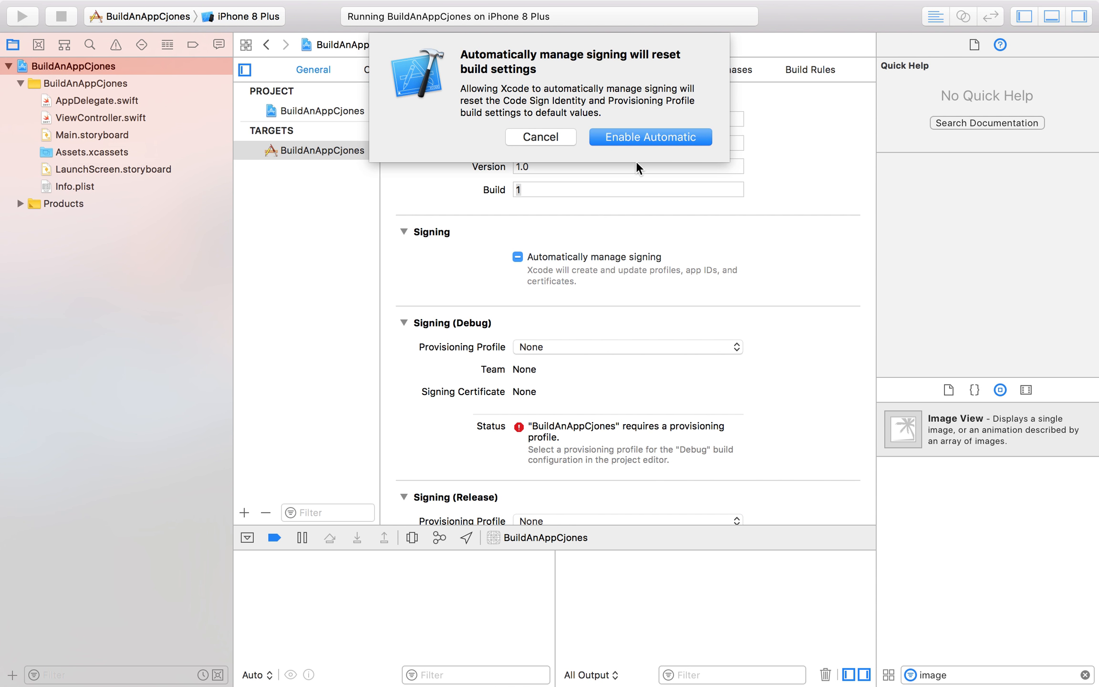
click(647, 138)
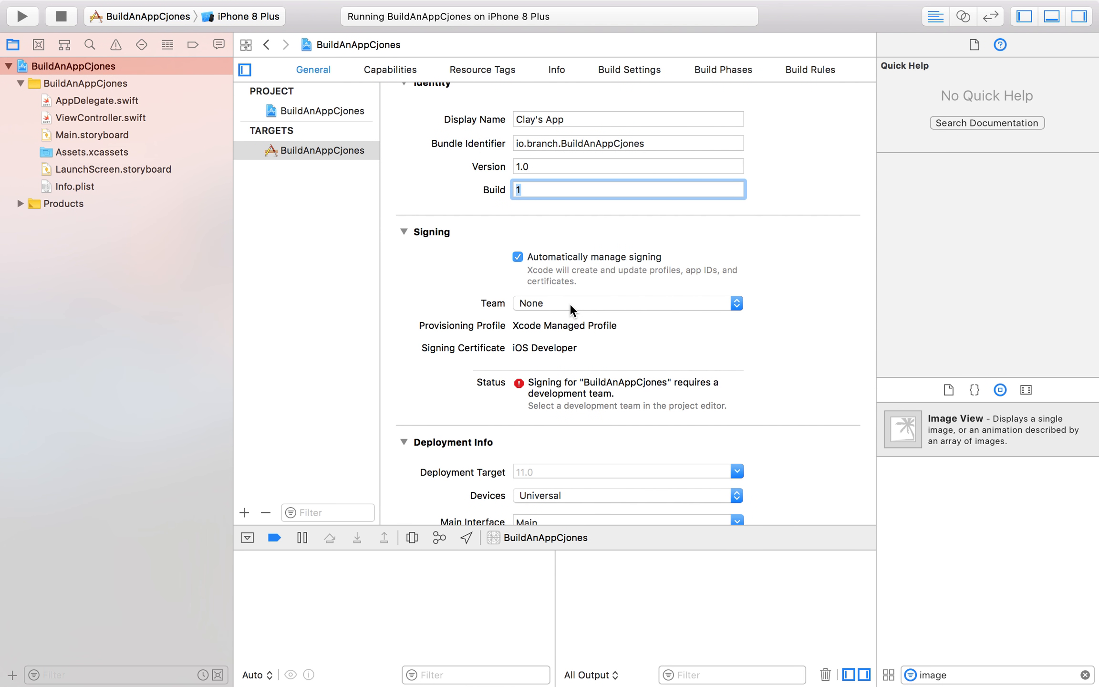
Set the signing team to Branch Metrics, Inc. and check the other available team options.
click(570, 305)
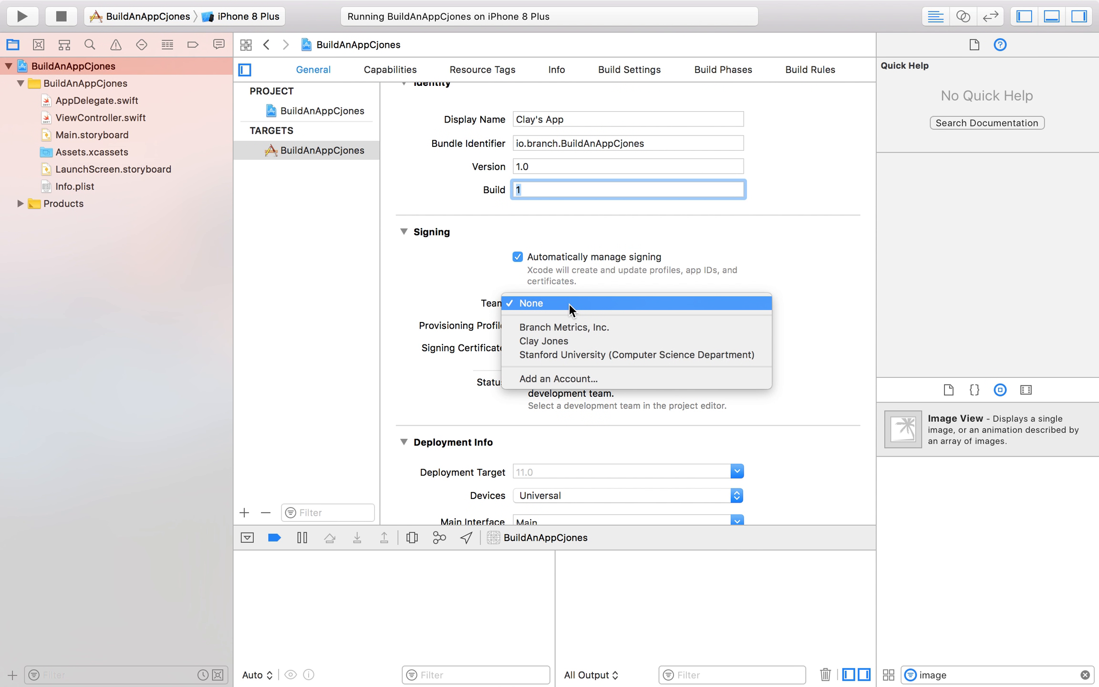
click(584, 304)
click(597, 304)
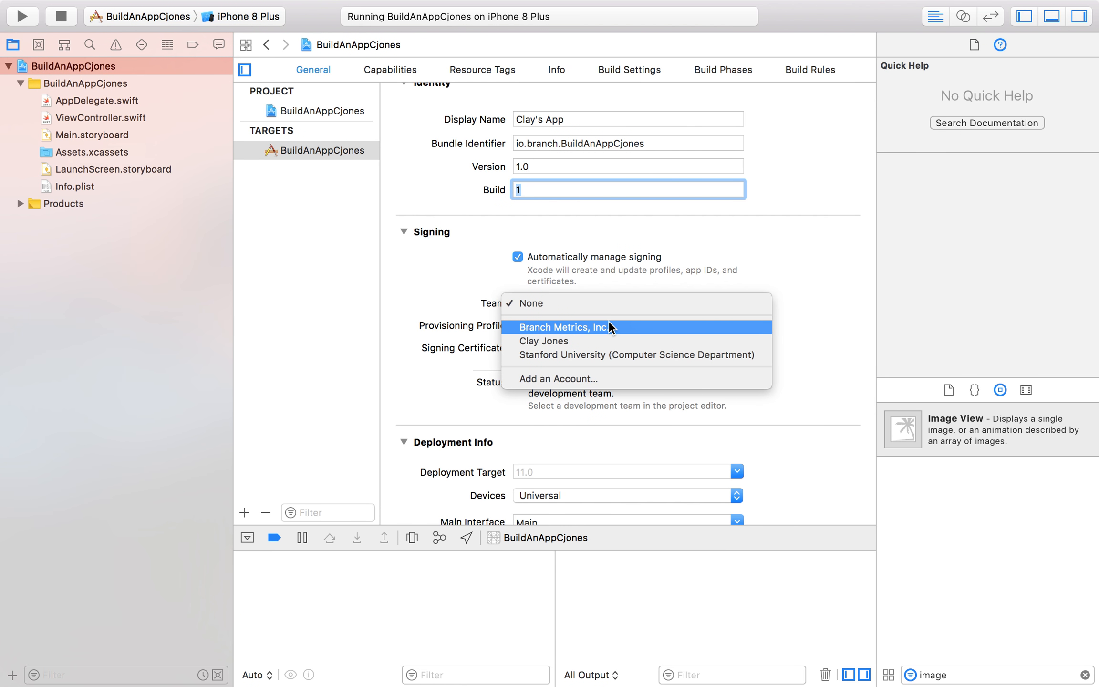
click(612, 322)
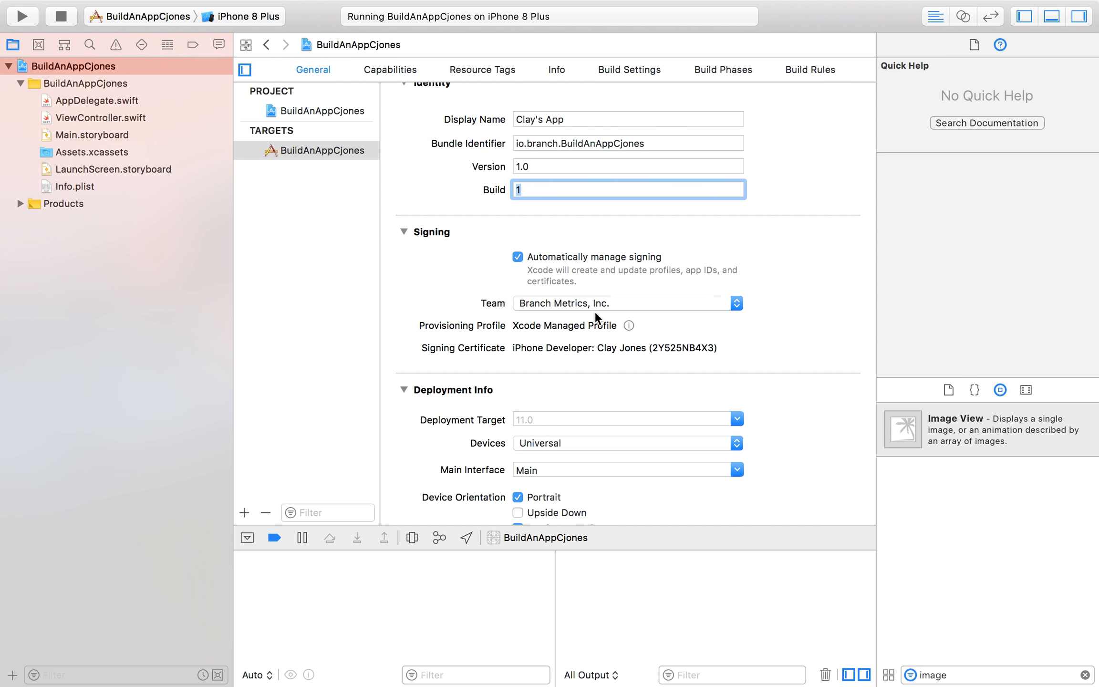
click(602, 303)
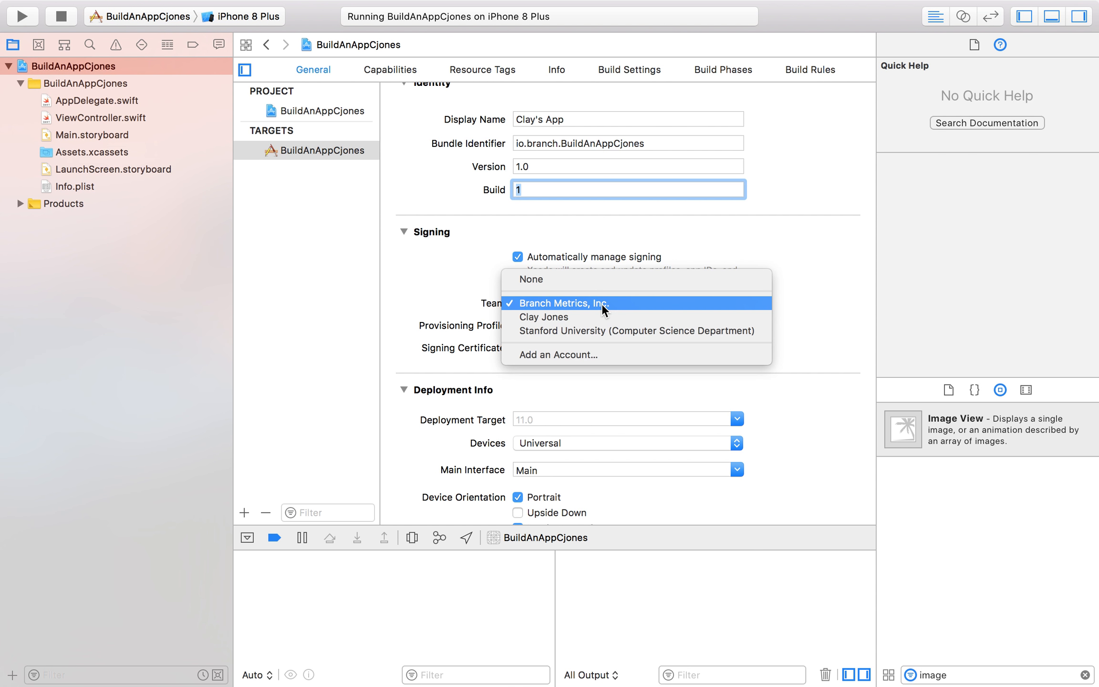
click(740, 243)
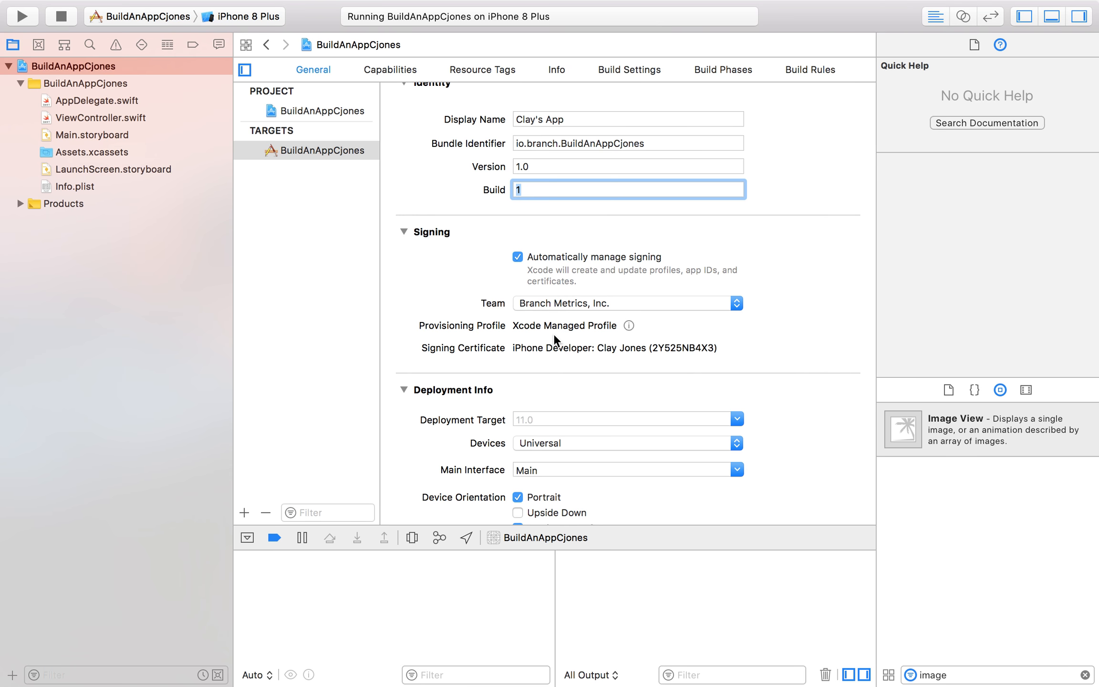
Set the Deployment Target to 11.0 and check the Devices options, keeping Universal.
scroll(552, 333, down, 5)
scroll(554, 336, down, 3)
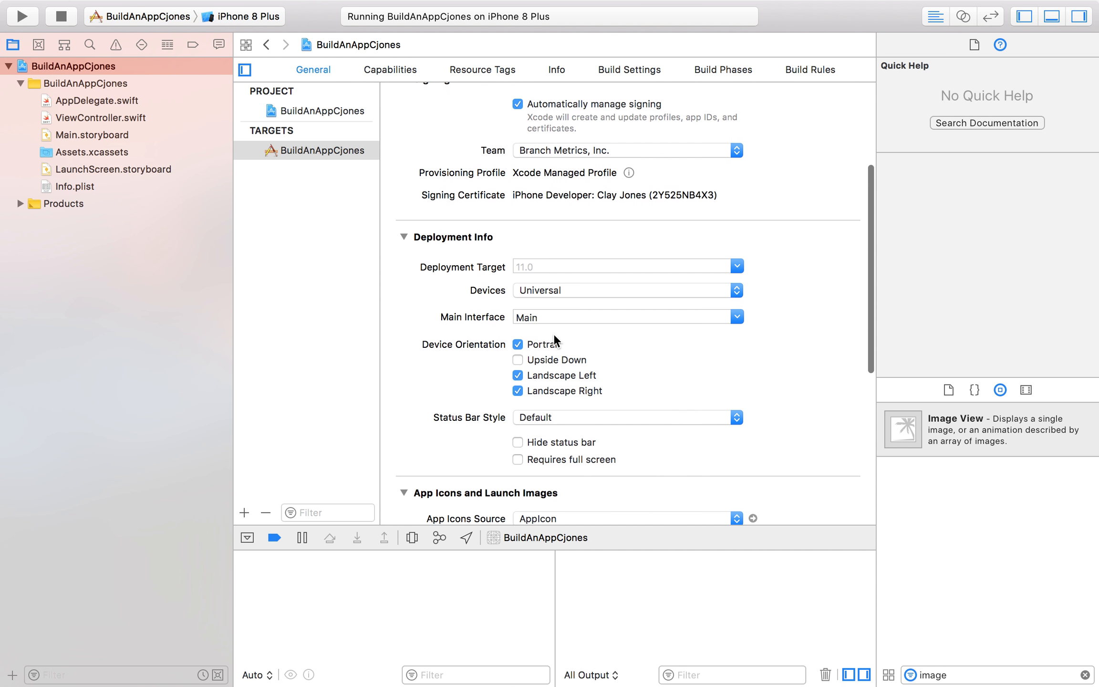
click(565, 289)
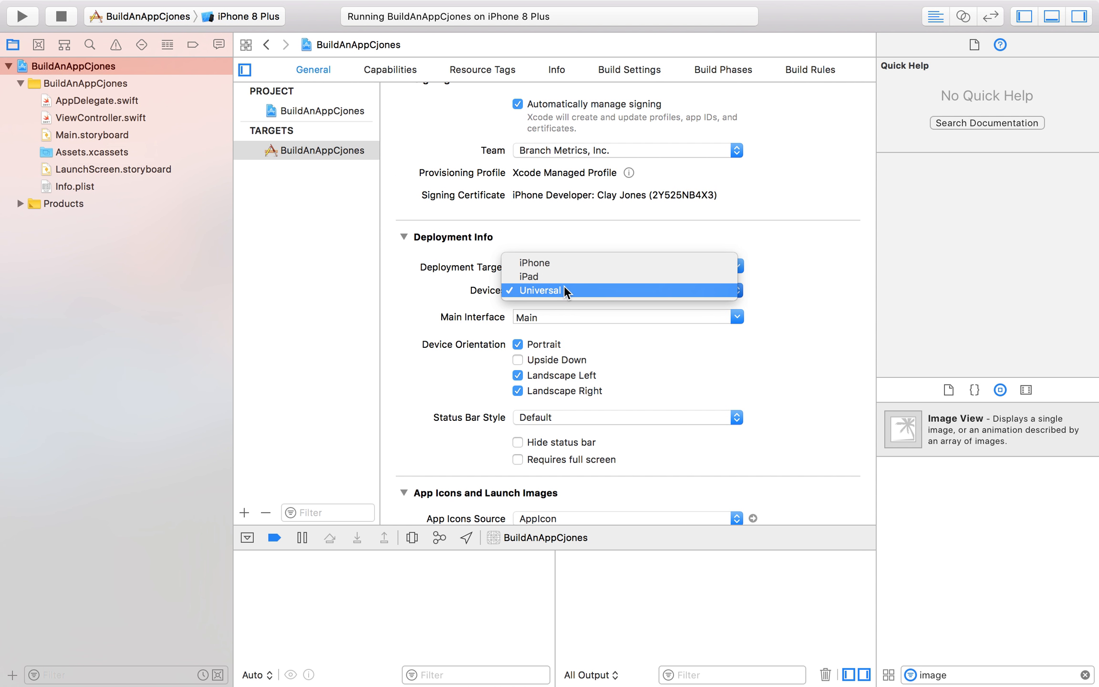
click(573, 232)
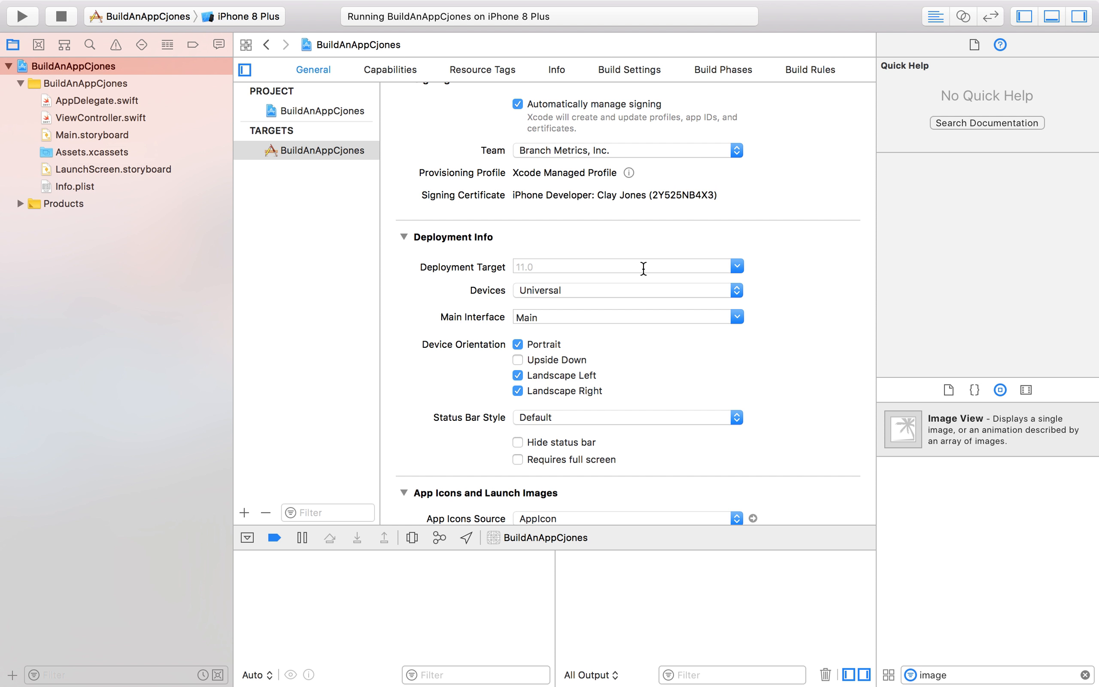
click(738, 266)
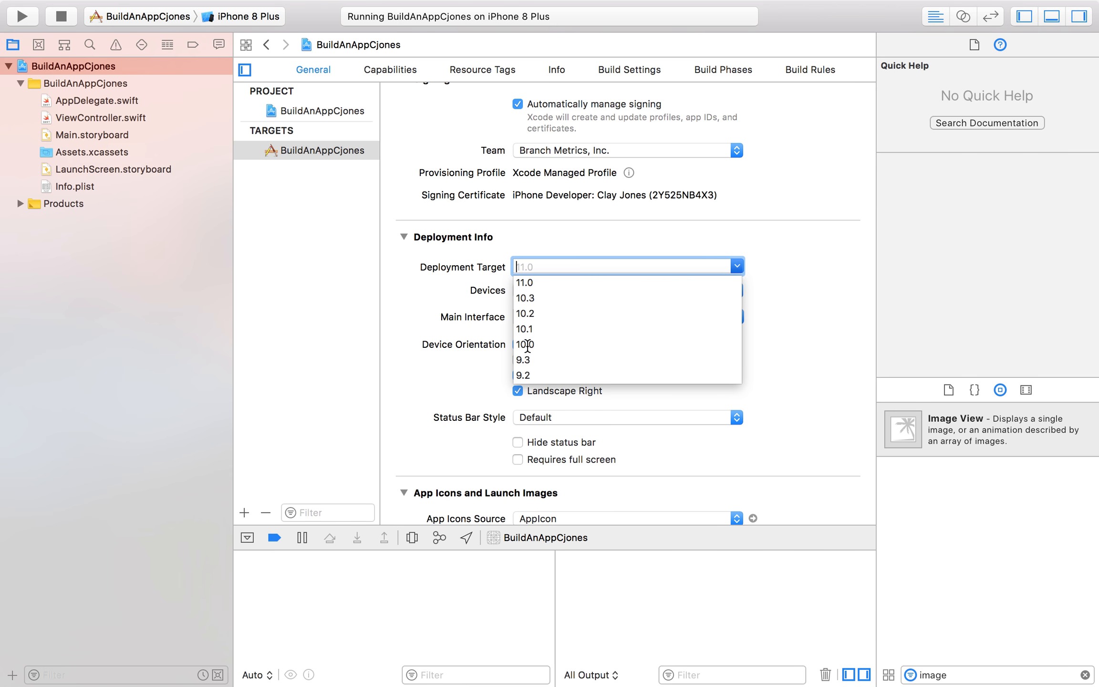
click(549, 283)
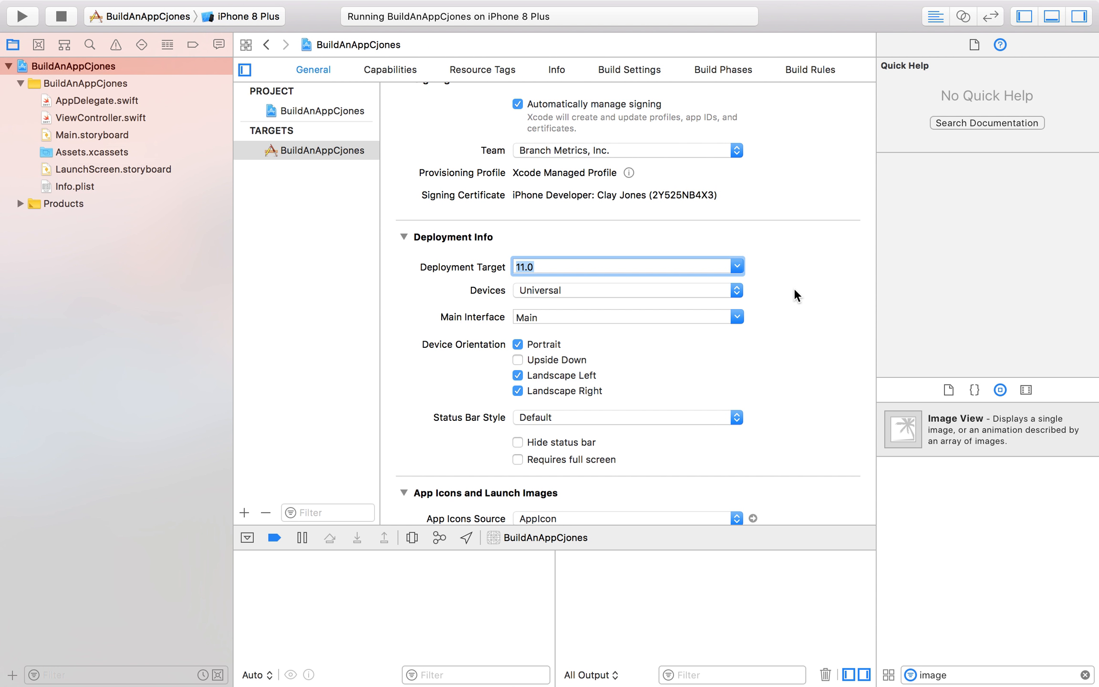
click(738, 291)
click(737, 291)
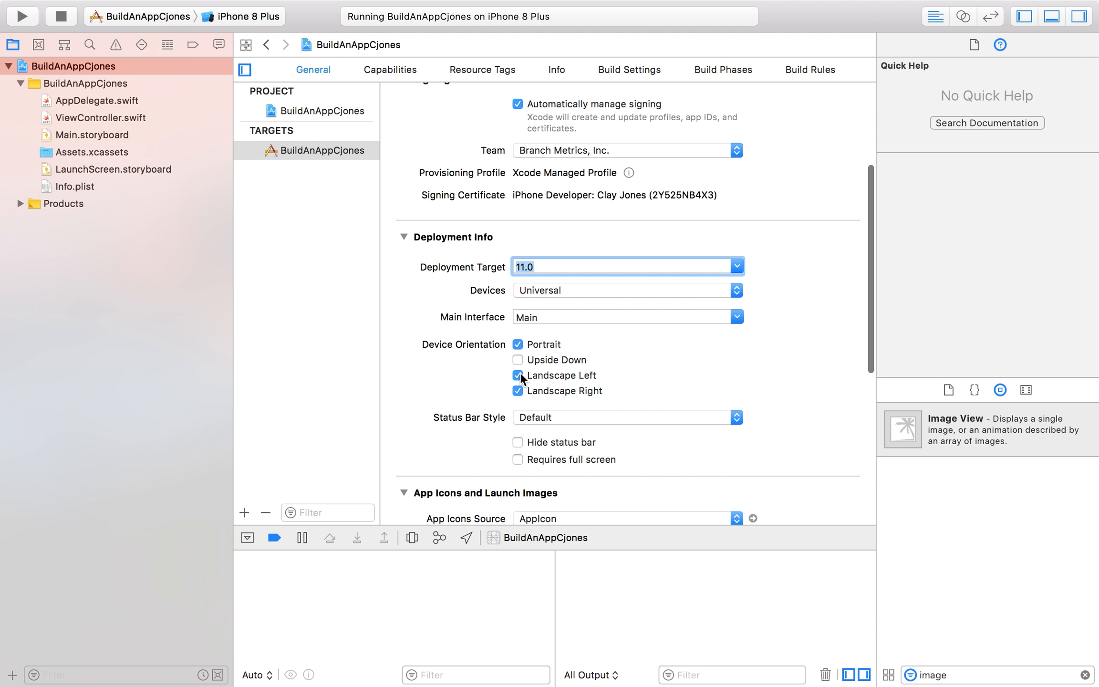
Restrict the device orientation to Portrait by disabling Landscape Left and Landscape Right, and look over the remaining General settings.
scroll(520, 372, down, 1)
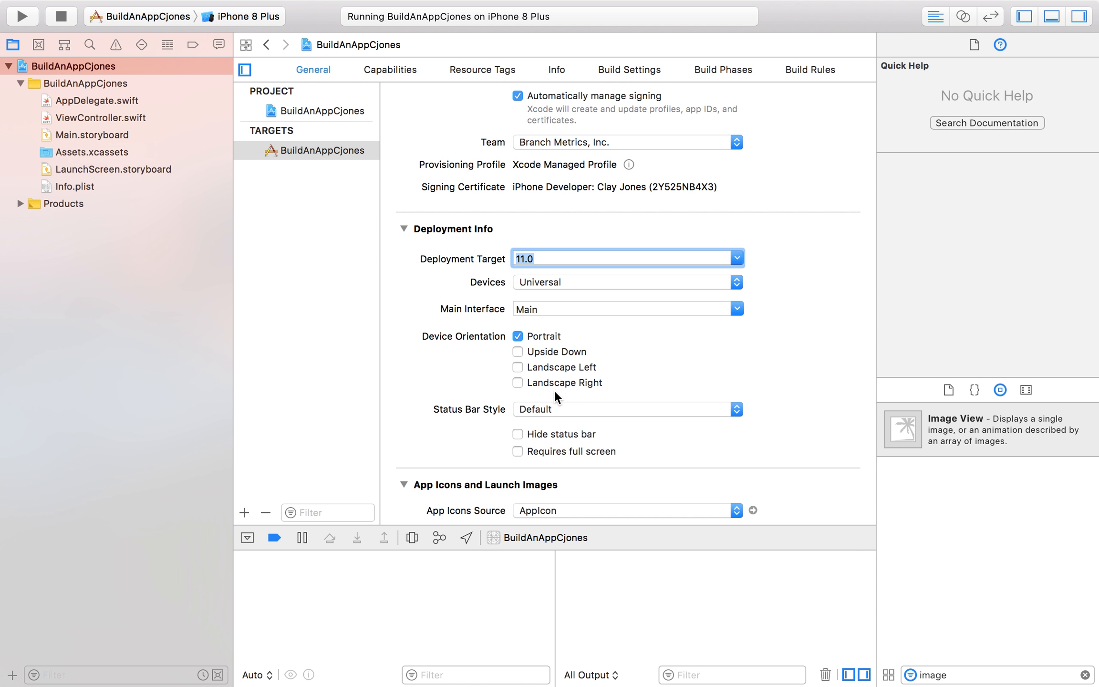
scroll(605, 389, down, 2)
scroll(610, 389, up, 6)
scroll(611, 390, up, 1)
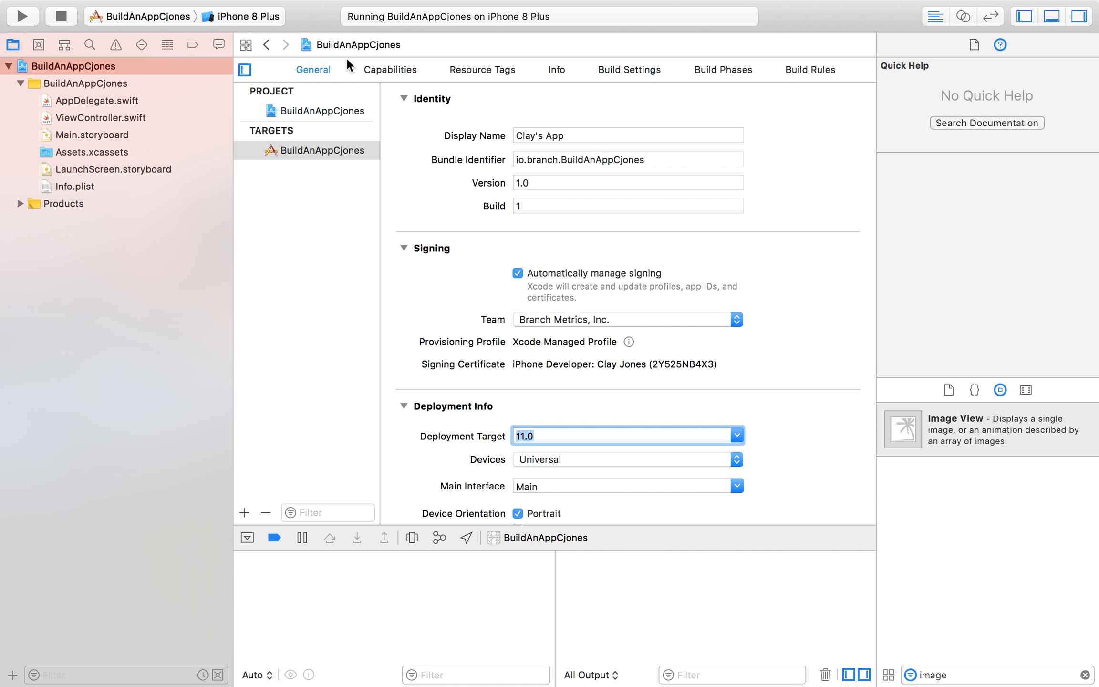
View AppDelegate.swift and ViewController.swift, and show the file details of ViewController.swift in the File inspector.
click(114, 101)
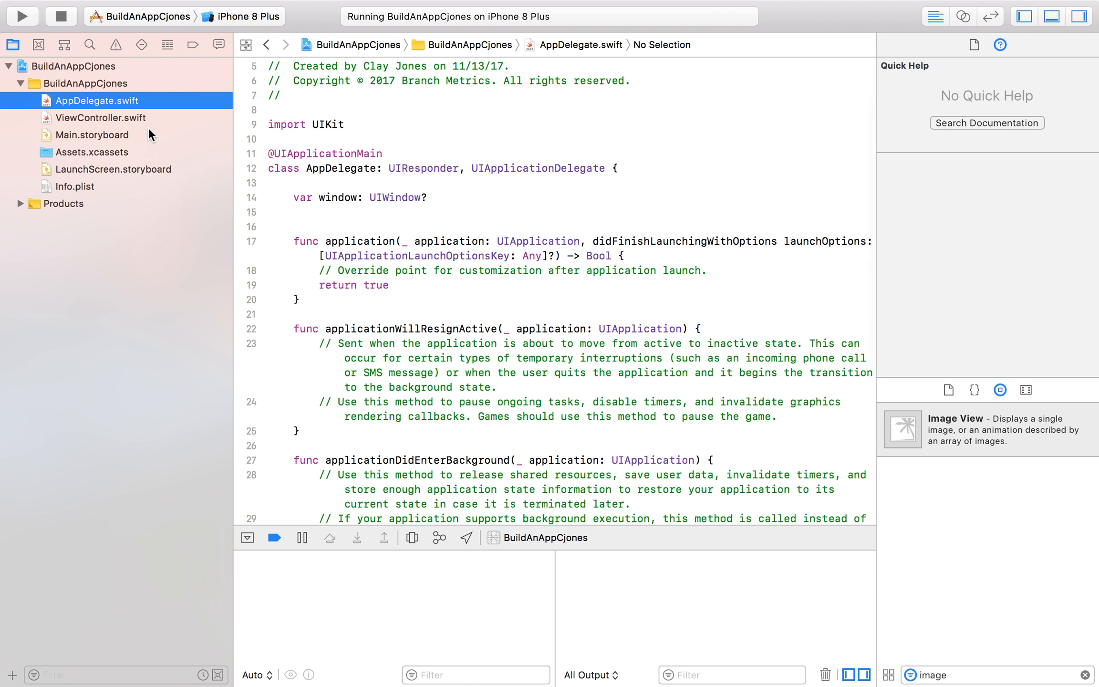
click(139, 117)
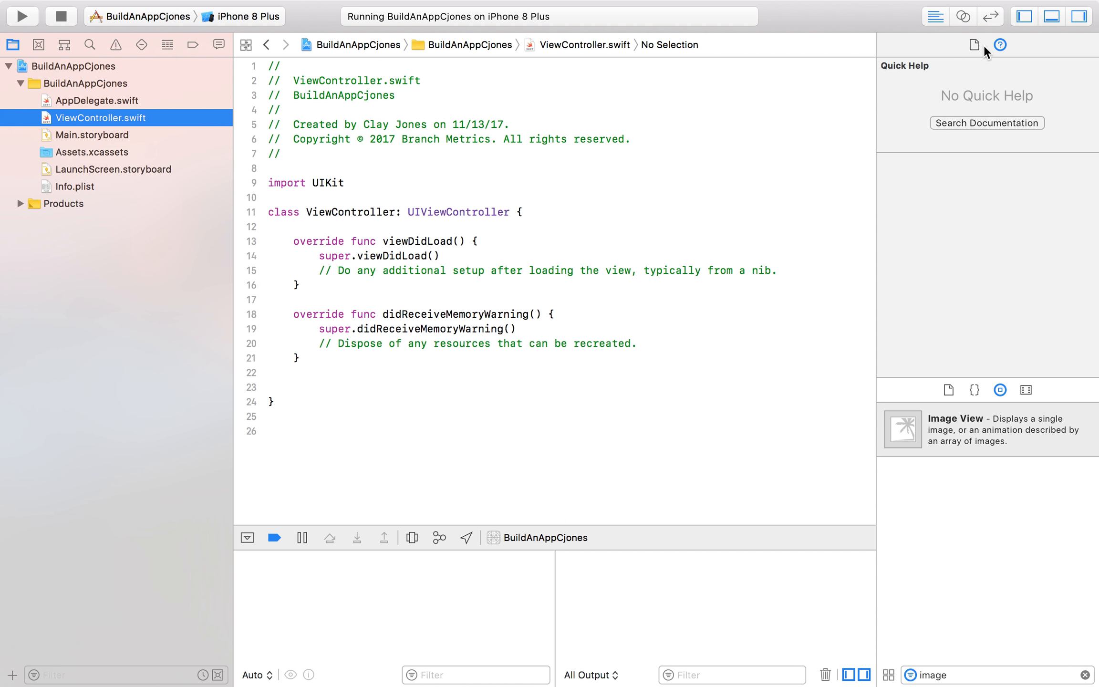
click(984, 45)
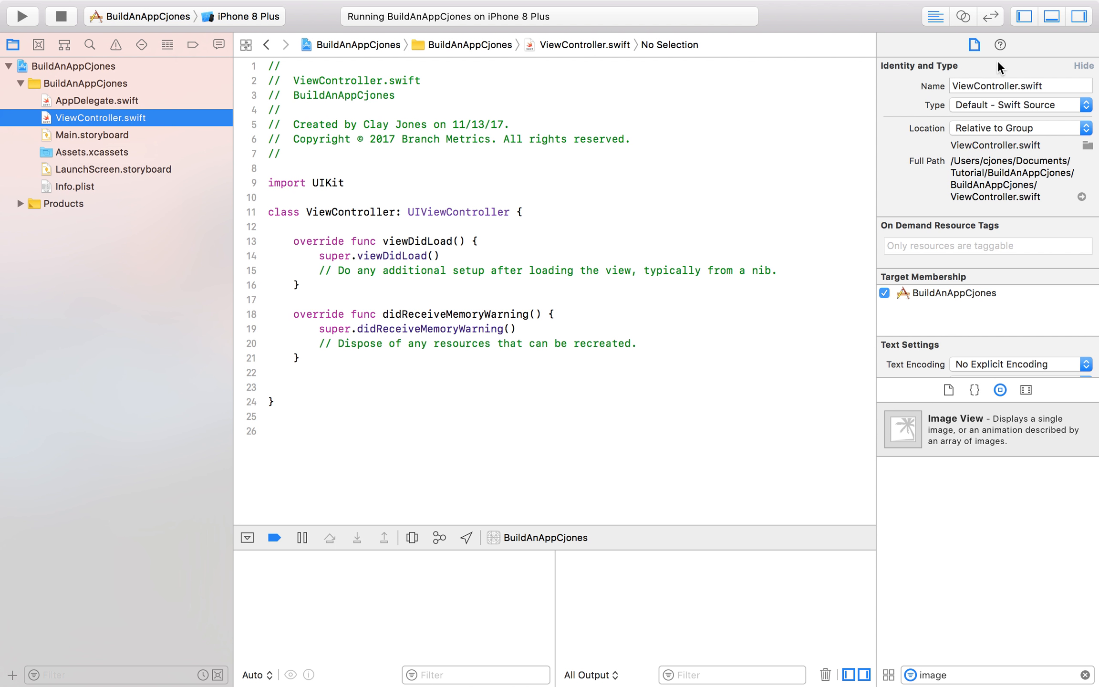
Open Main.storyboard, select the view controller's main view and look through its File, Quick Help, Identity, Attributes and Size inspectors.
click(93, 136)
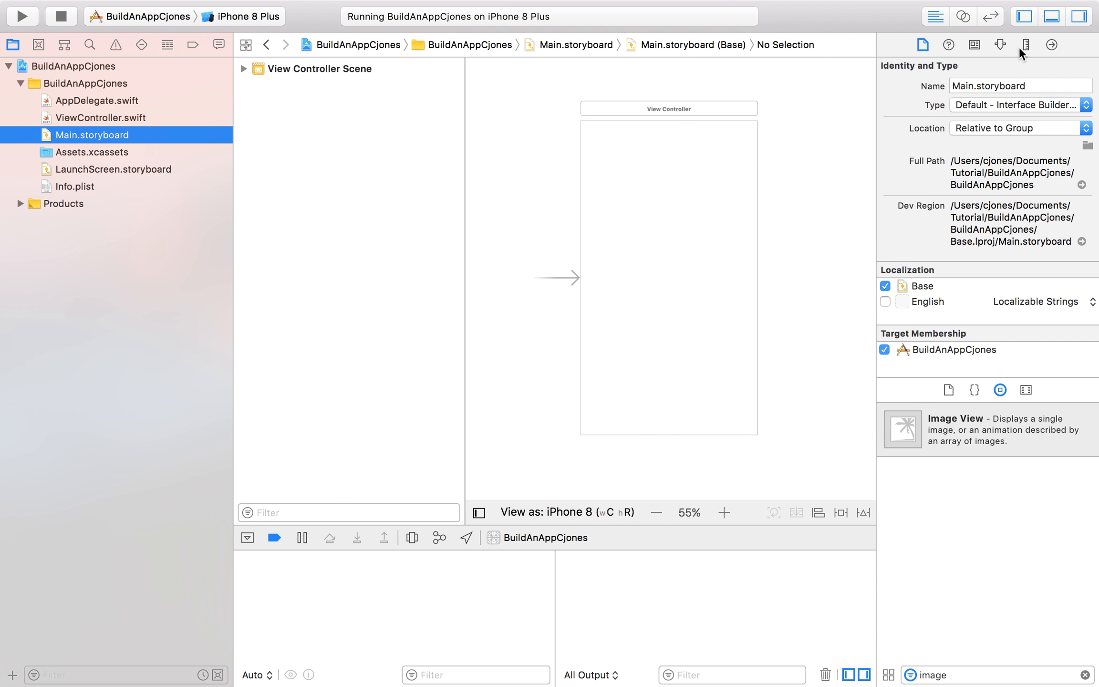
click(1002, 45)
click(973, 45)
click(922, 44)
click(948, 45)
click(690, 187)
click(973, 46)
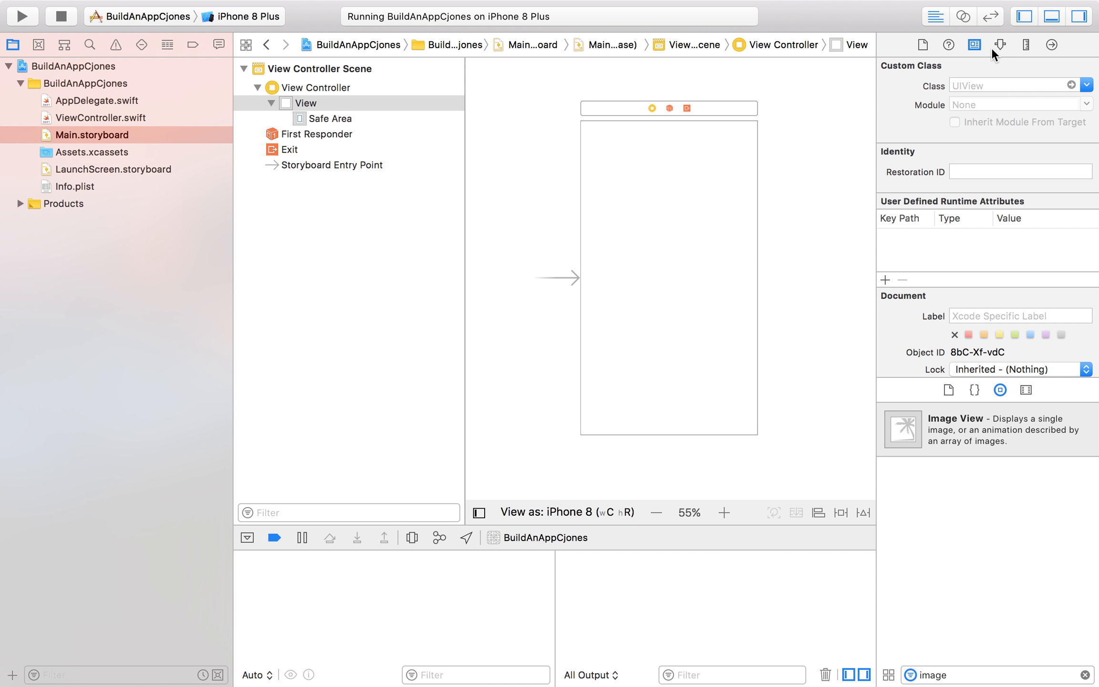
click(1002, 45)
click(1025, 45)
click(922, 45)
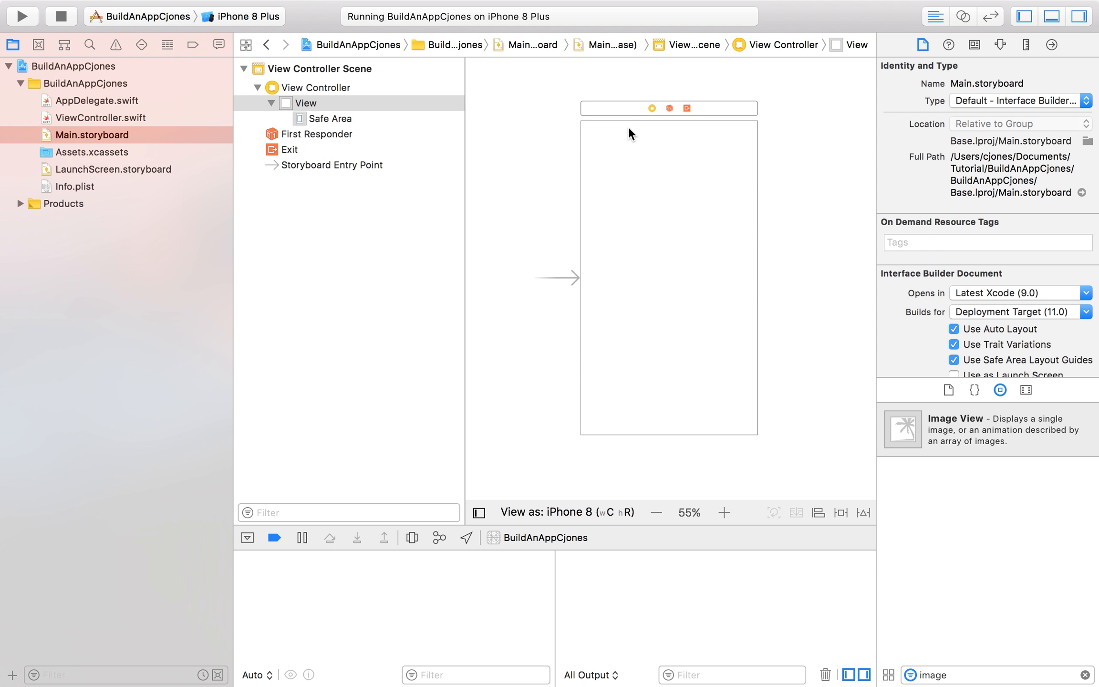
Try Dark Text Color as the background of the storyboard's main view, and reset the background to Default.
click(619, 113)
click(634, 142)
click(1001, 44)
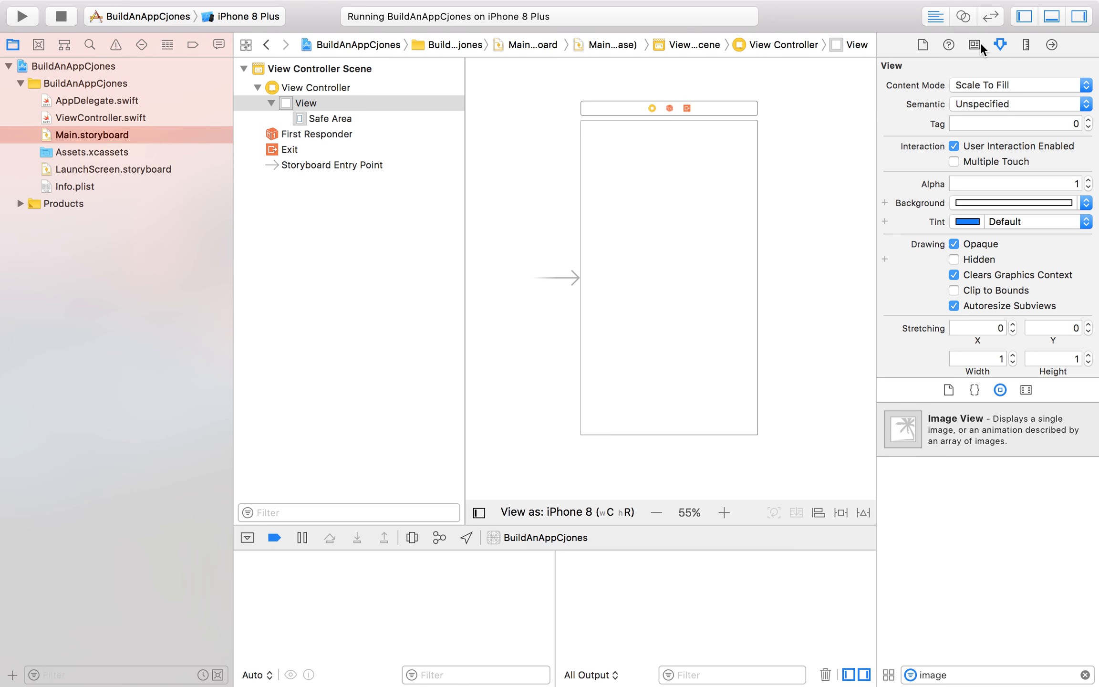
click(1086, 202)
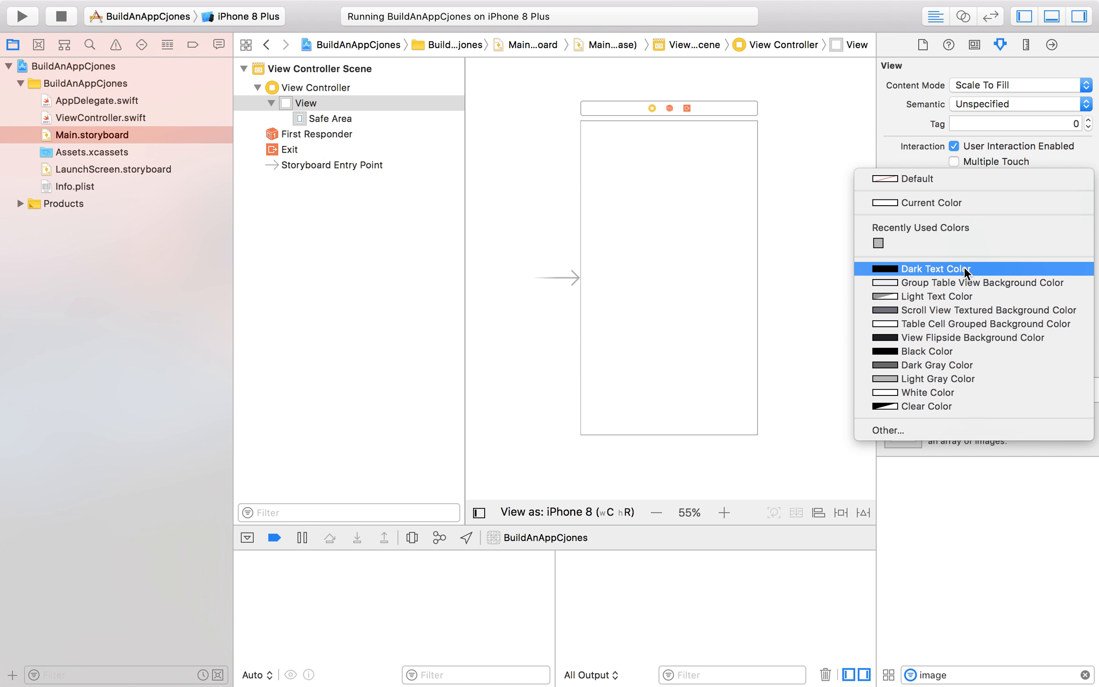
click(971, 268)
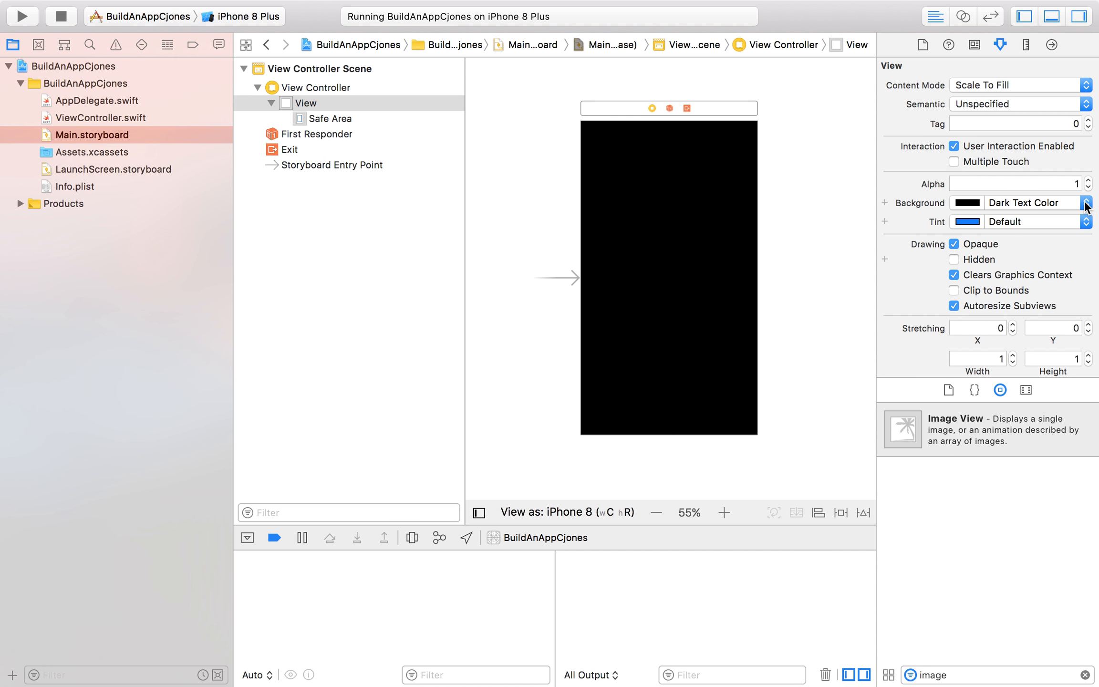
click(1087, 204)
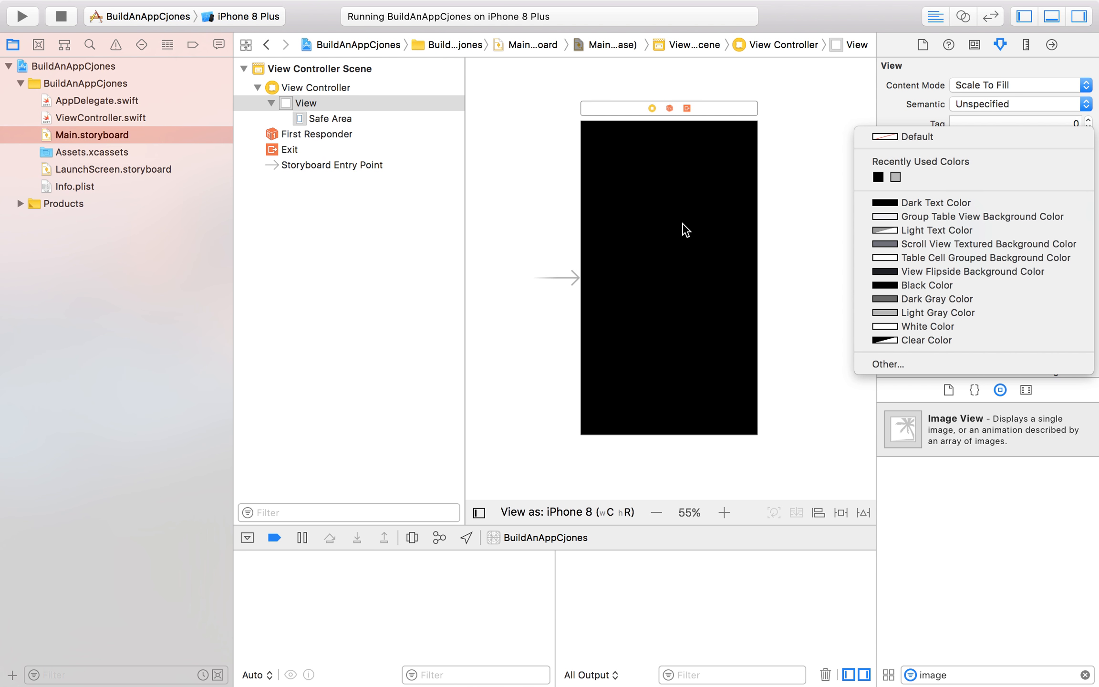
click(942, 132)
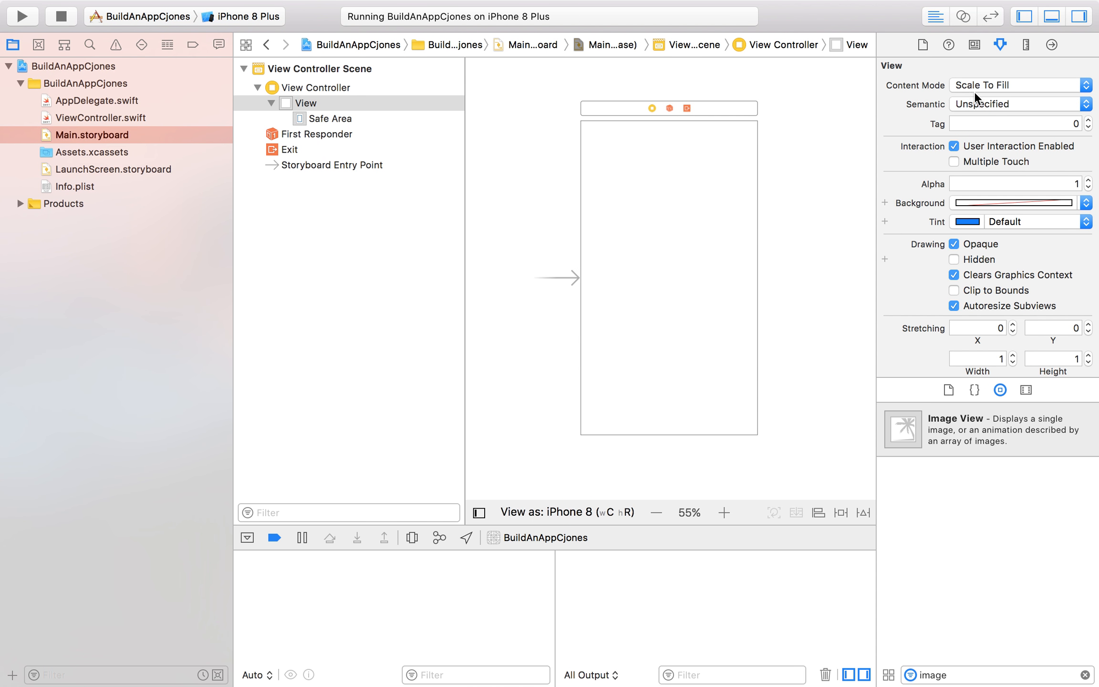
Revisit the main view's Identity, File and Quick Help inspectors, and return to its Attributes inspector.
click(977, 43)
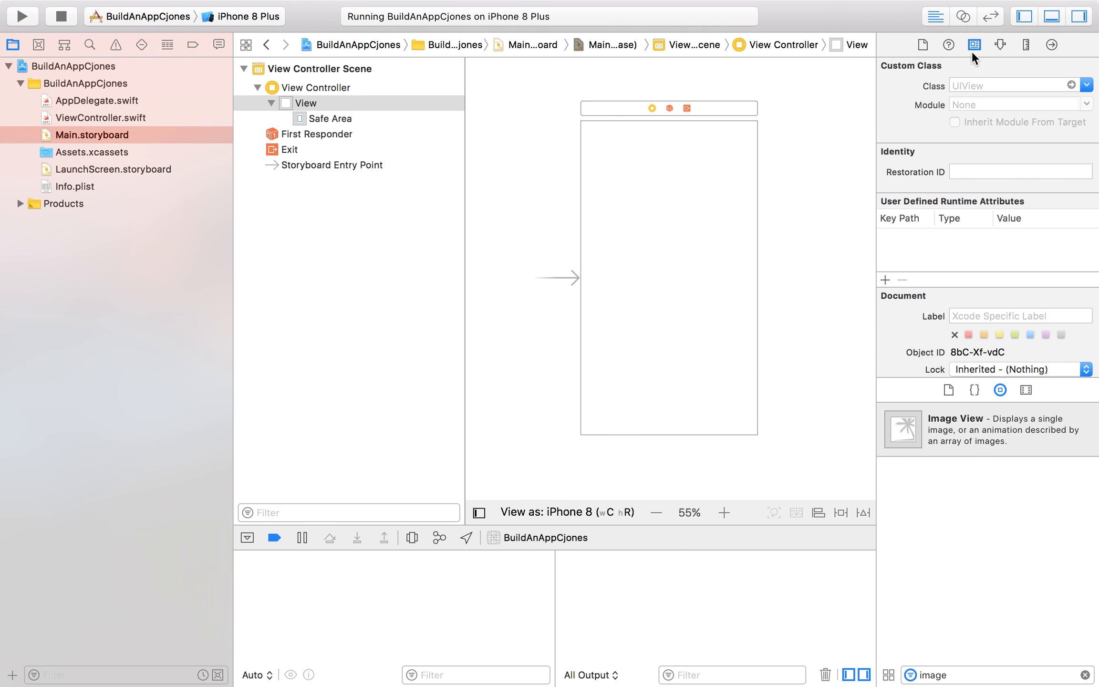
click(923, 43)
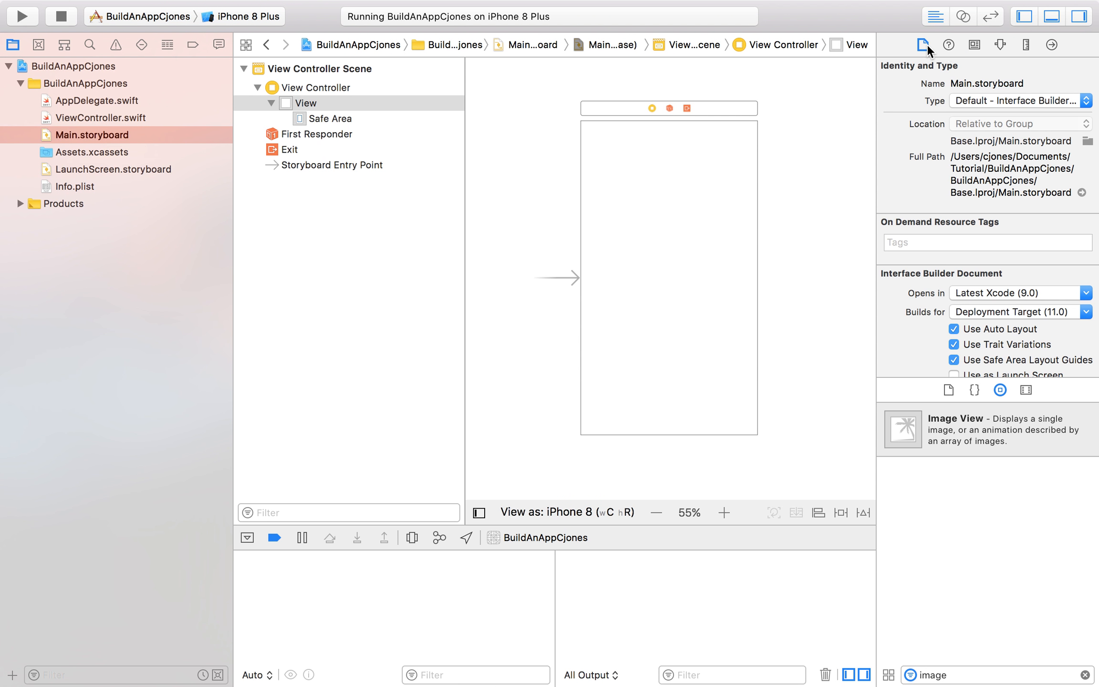
click(948, 44)
click(974, 43)
click(1002, 43)
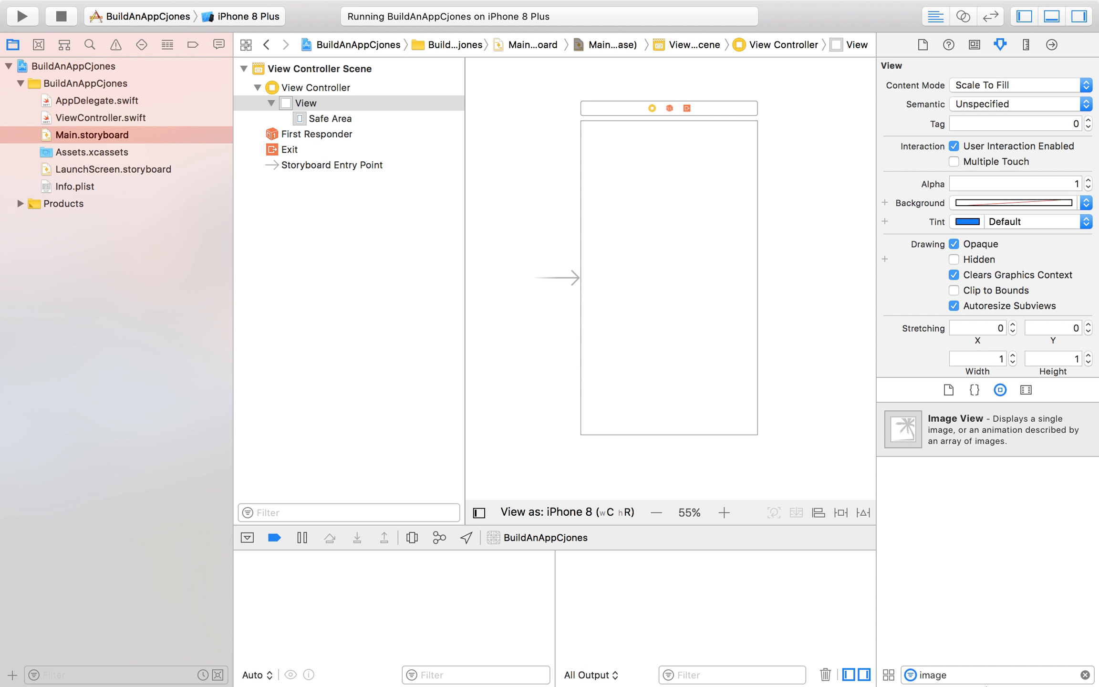
Clear the "image" filter from the Object library and browse the available controllers, views and controls.
click(962, 675)
key(BackSpace)
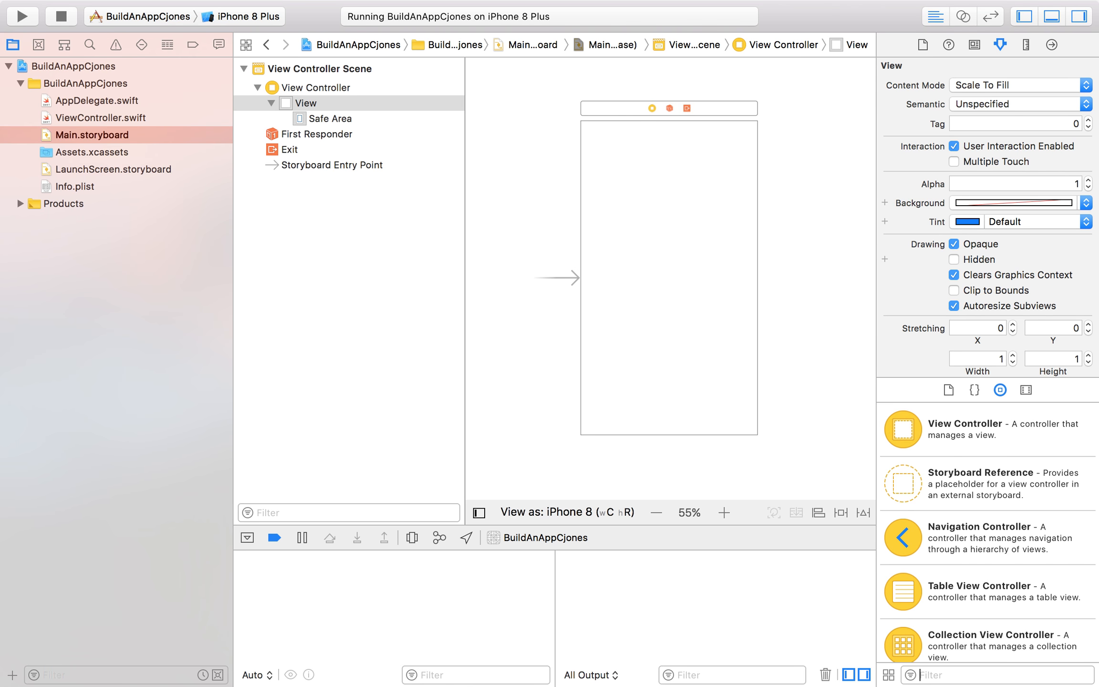
scroll(998, 506, down, 5)
scroll(999, 505, up, 5)
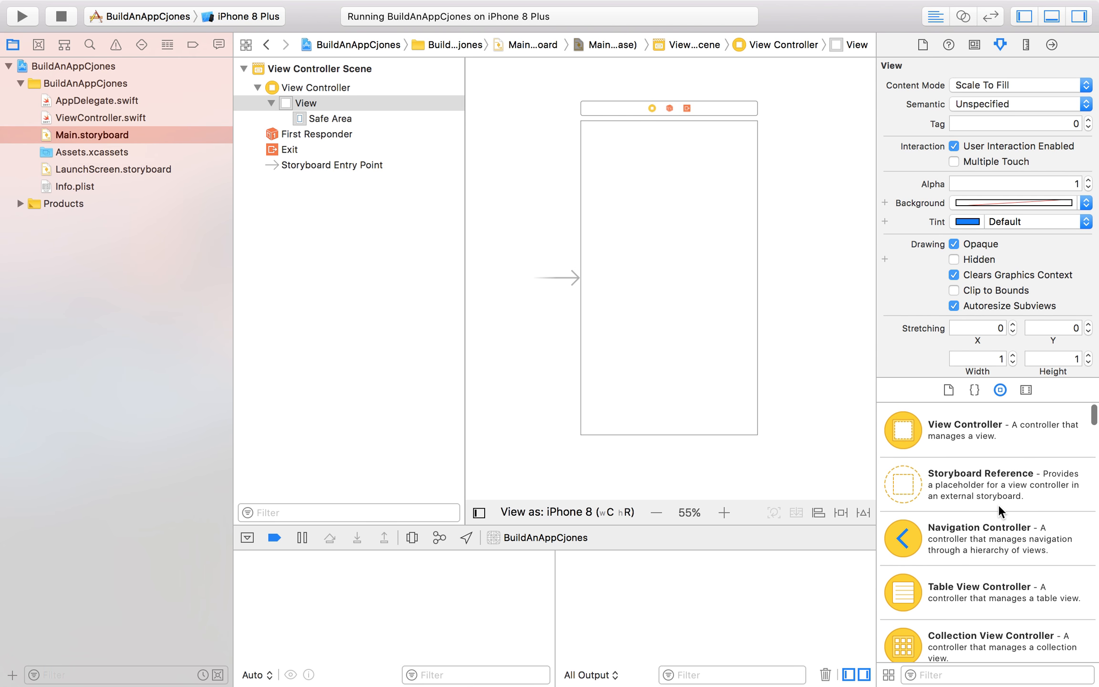
scroll(998, 504, down, 5)
scroll(998, 504, down, 15)
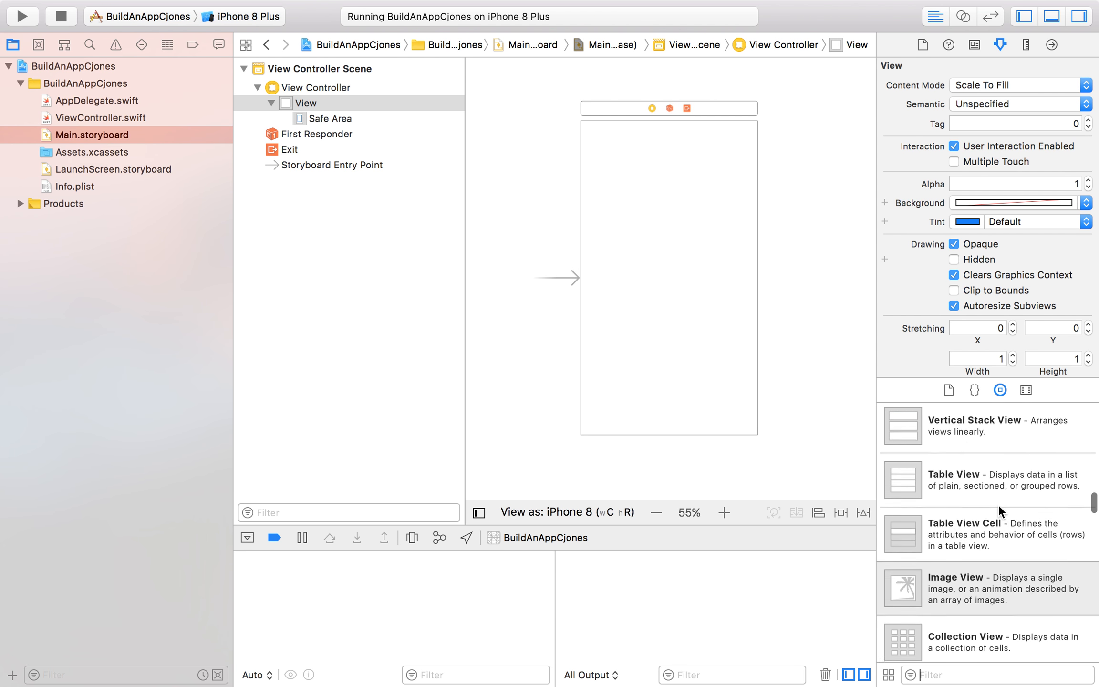
scroll(998, 504, up, 15)
scroll(998, 504, down, 3)
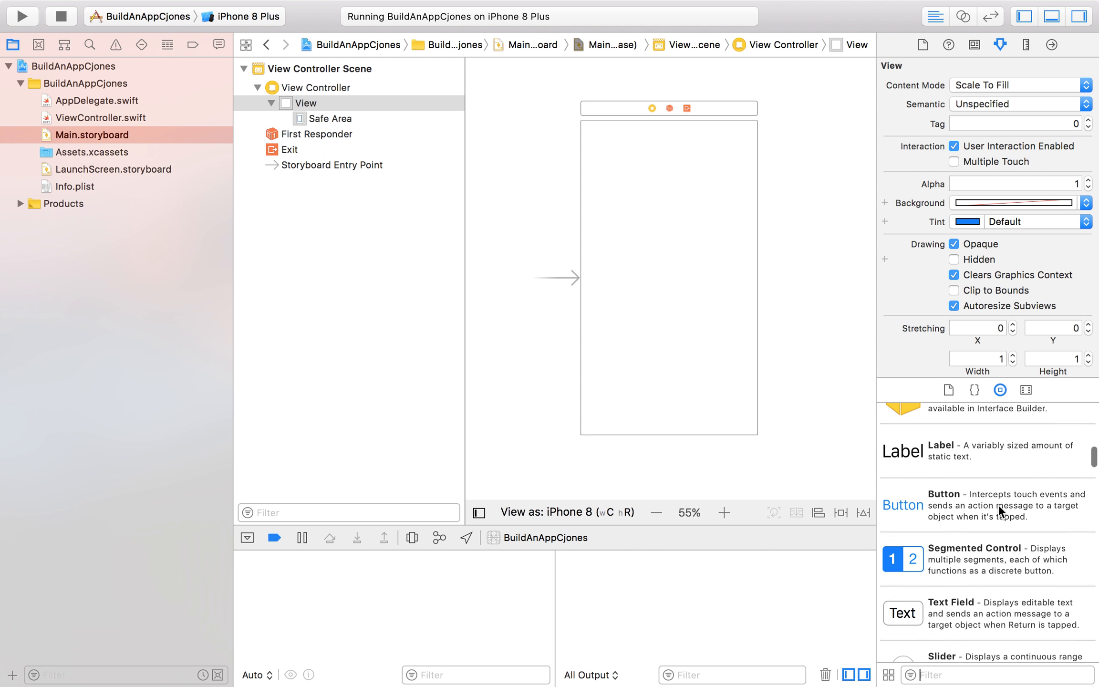
Examine the Object library's control entries from Label and Button through the stack views, and look back over the view controller objects.
scroll(960, 495, down, 2)
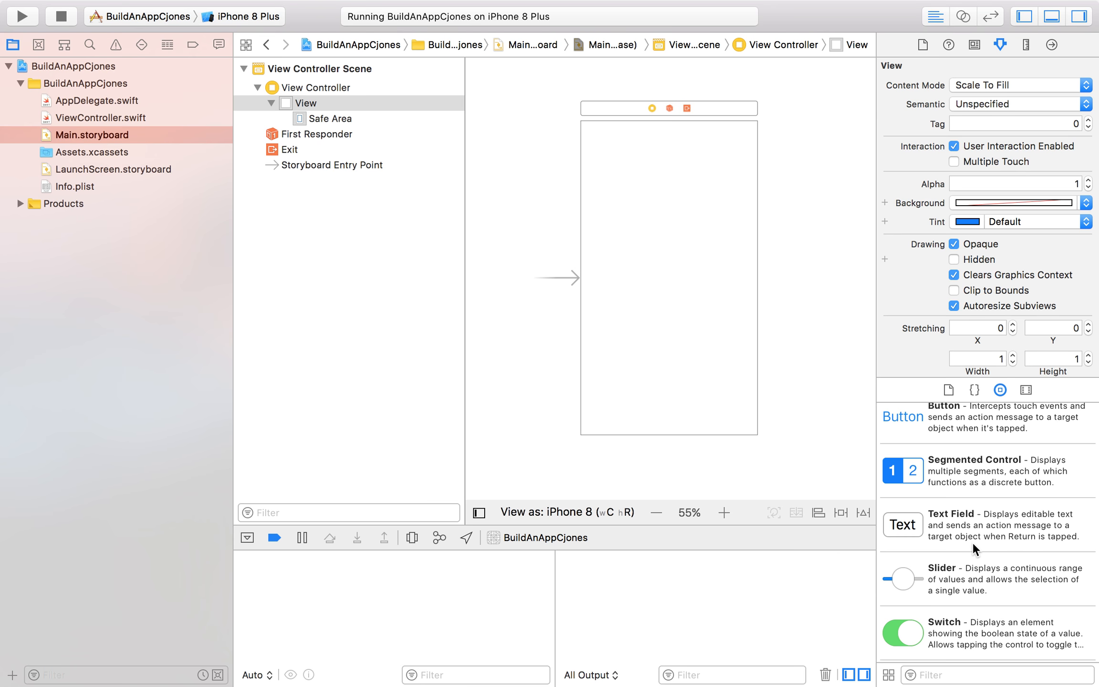
scroll(973, 523, down, 6)
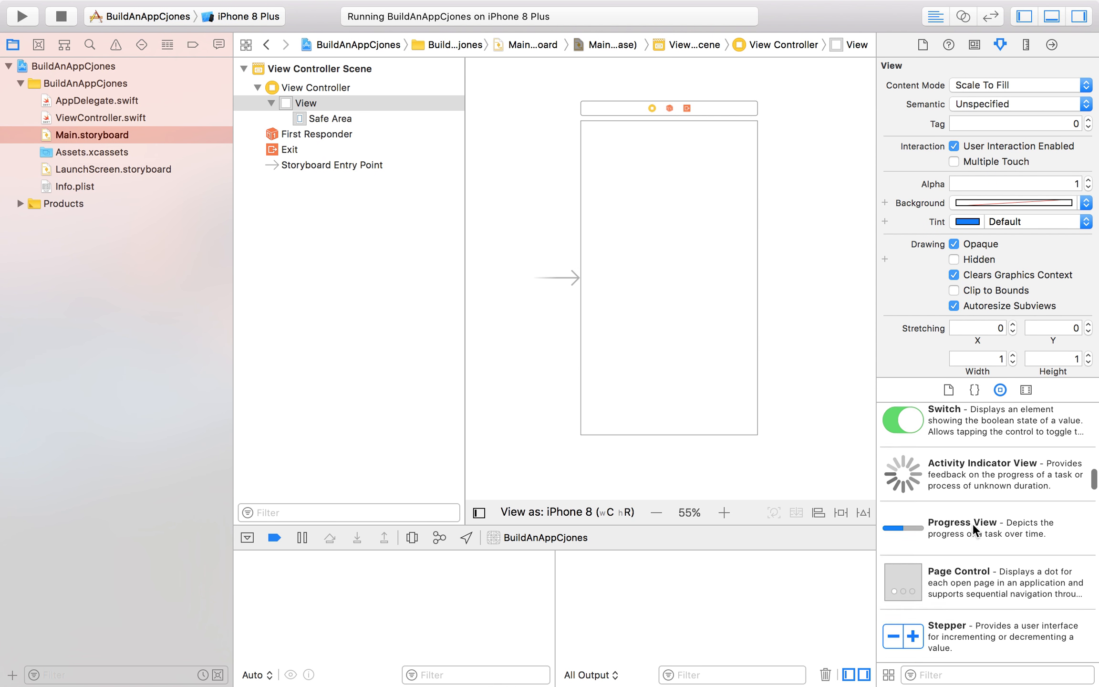
scroll(972, 522, down, 2)
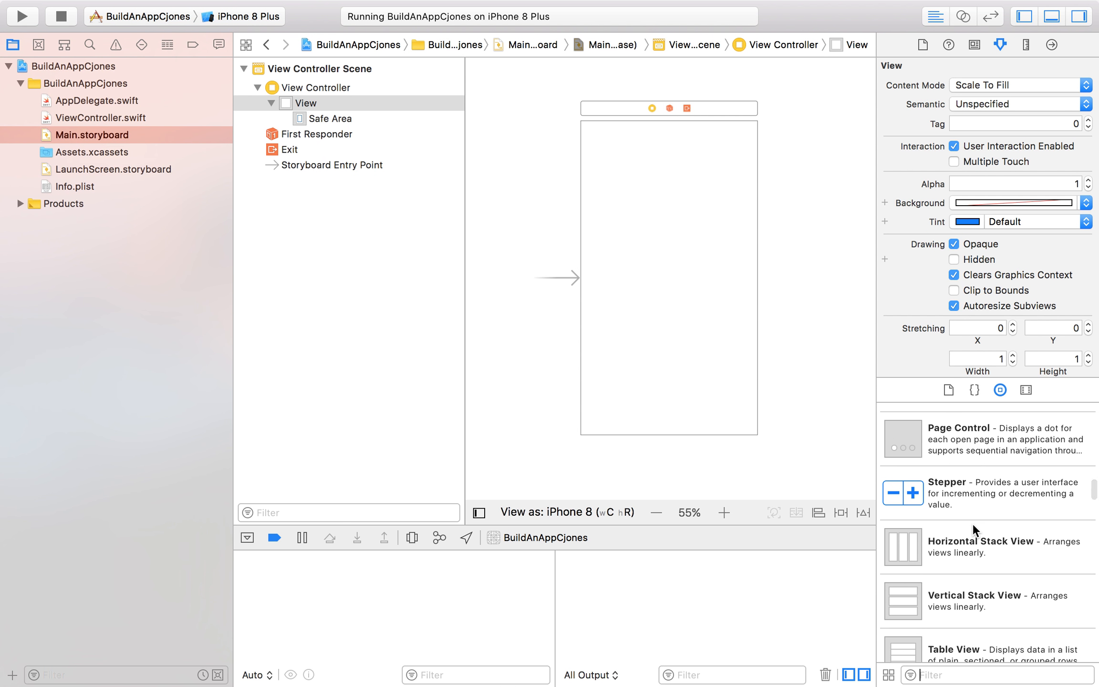
scroll(971, 530, up, 4)
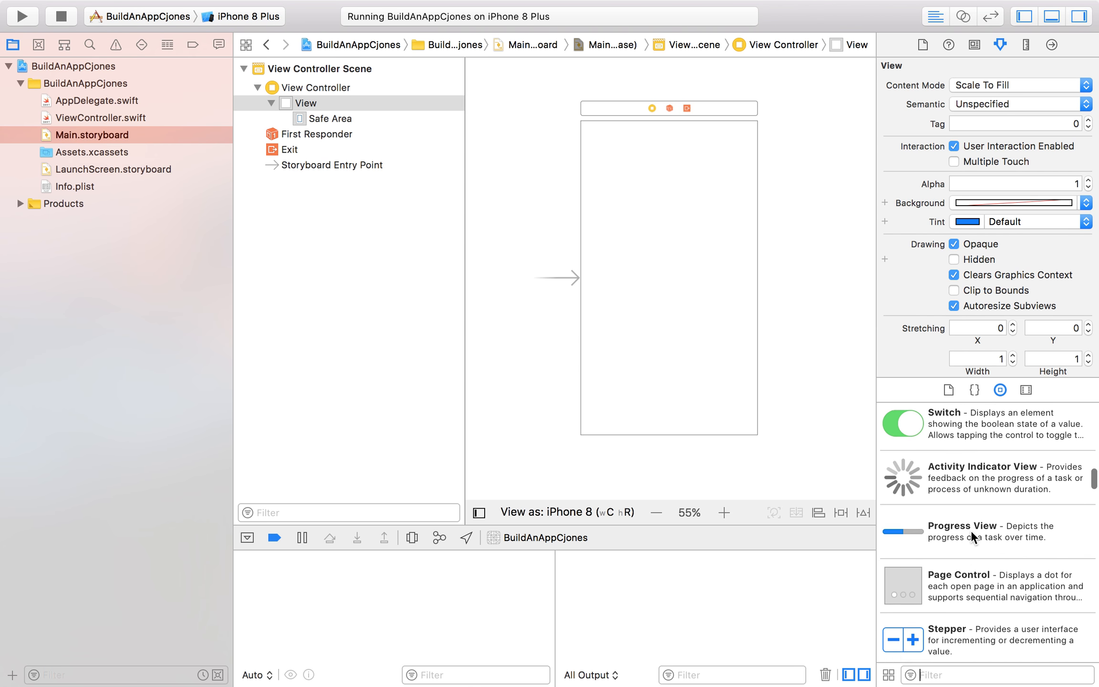
scroll(971, 529, up, 8)
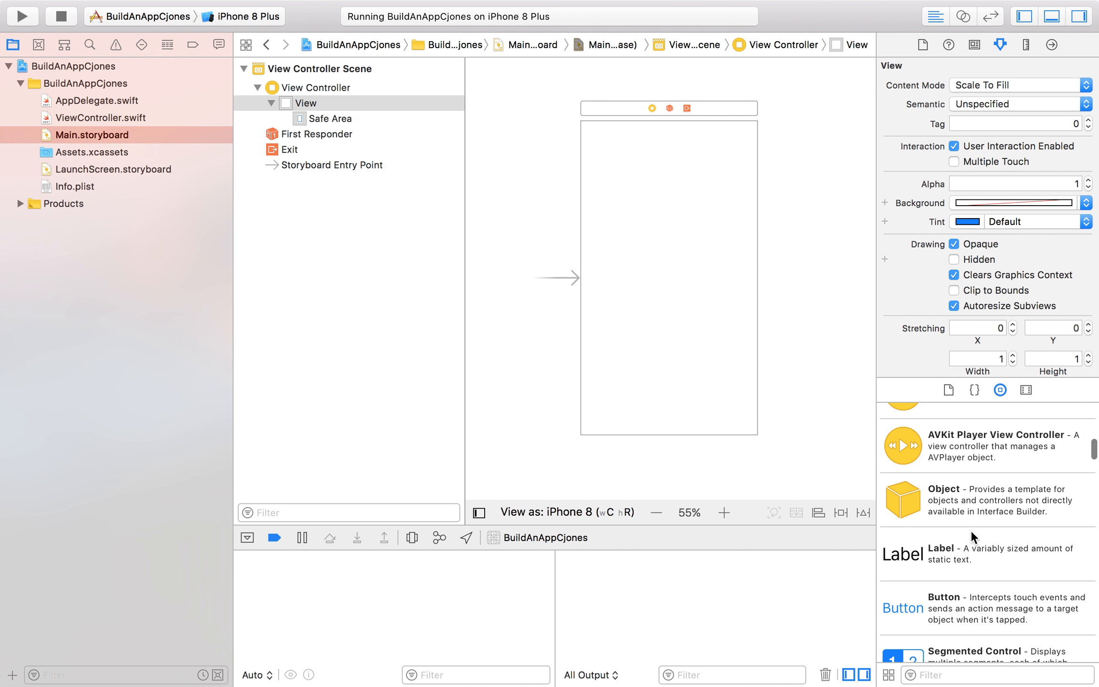
scroll(971, 530, up, 6)
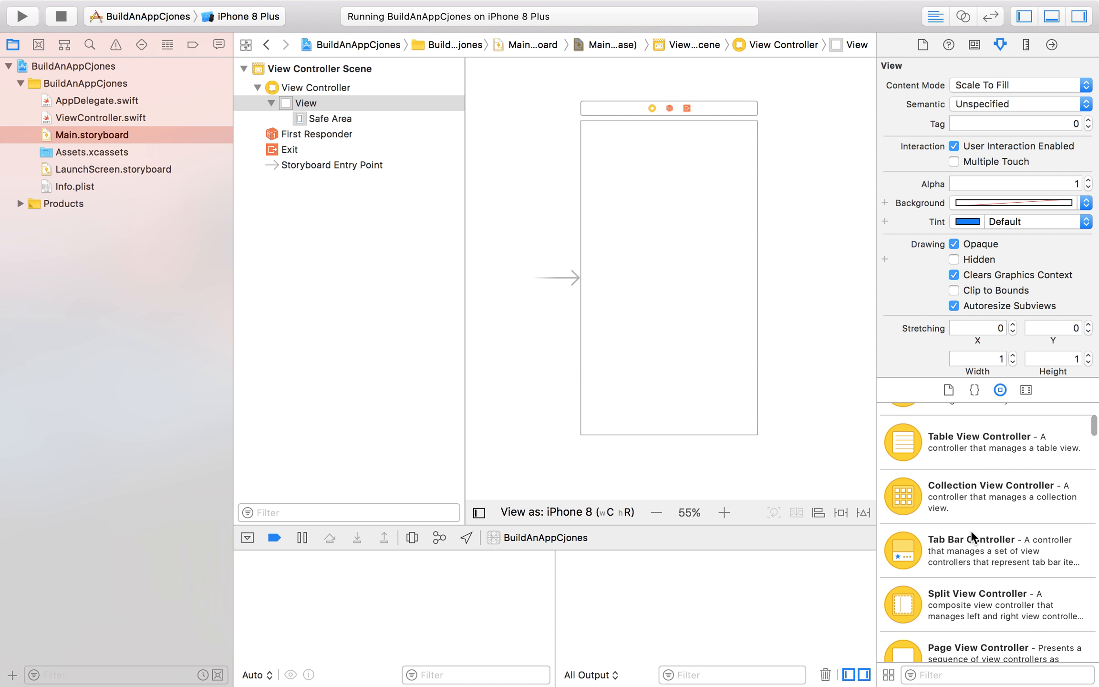
scroll(971, 530, down, 2)
scroll(971, 530, down, 6)
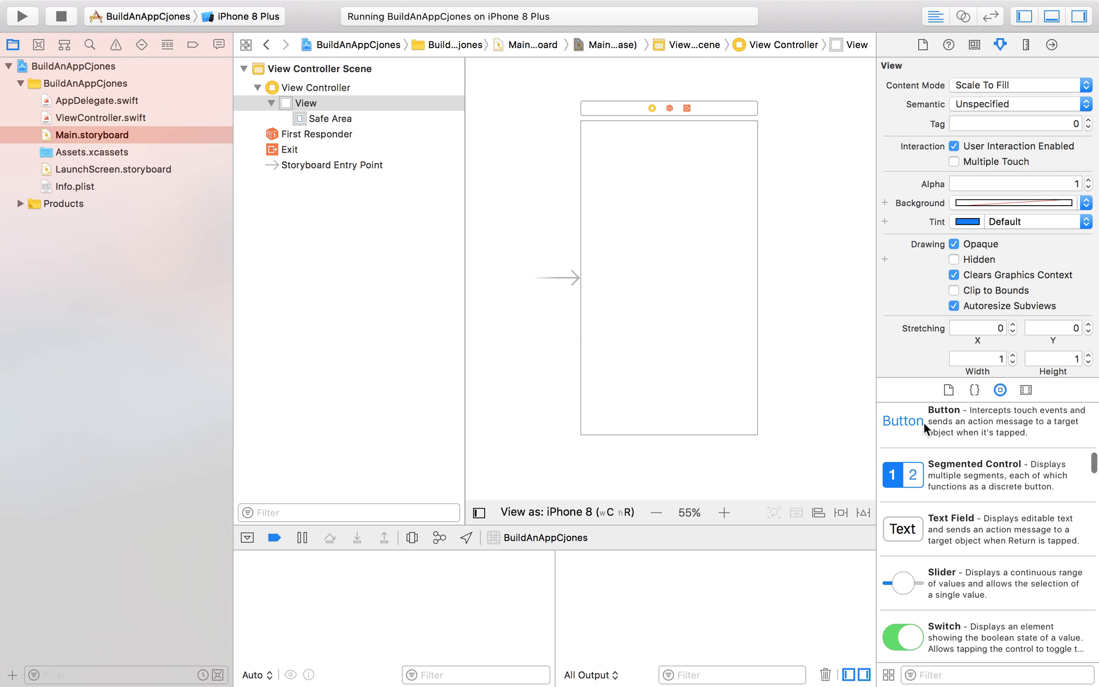
scroll(959, 490, up, 2)
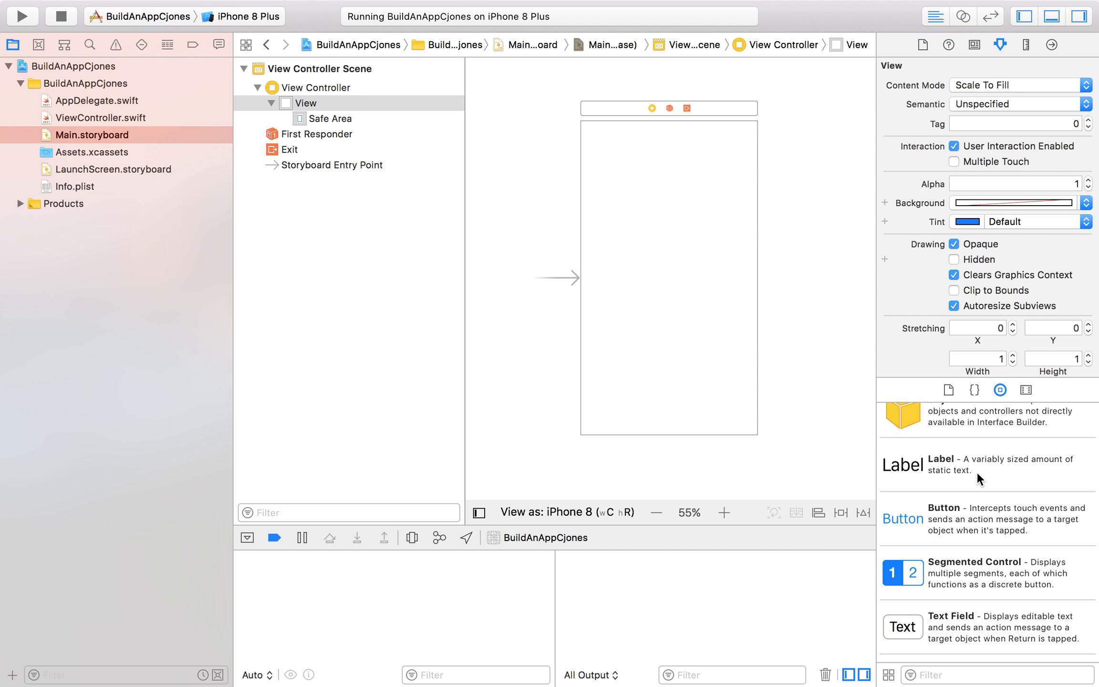
Enlarge the debug area beneath the storyboard editor by moving their shared divider upward.
drag(639, 525, 640, 459)
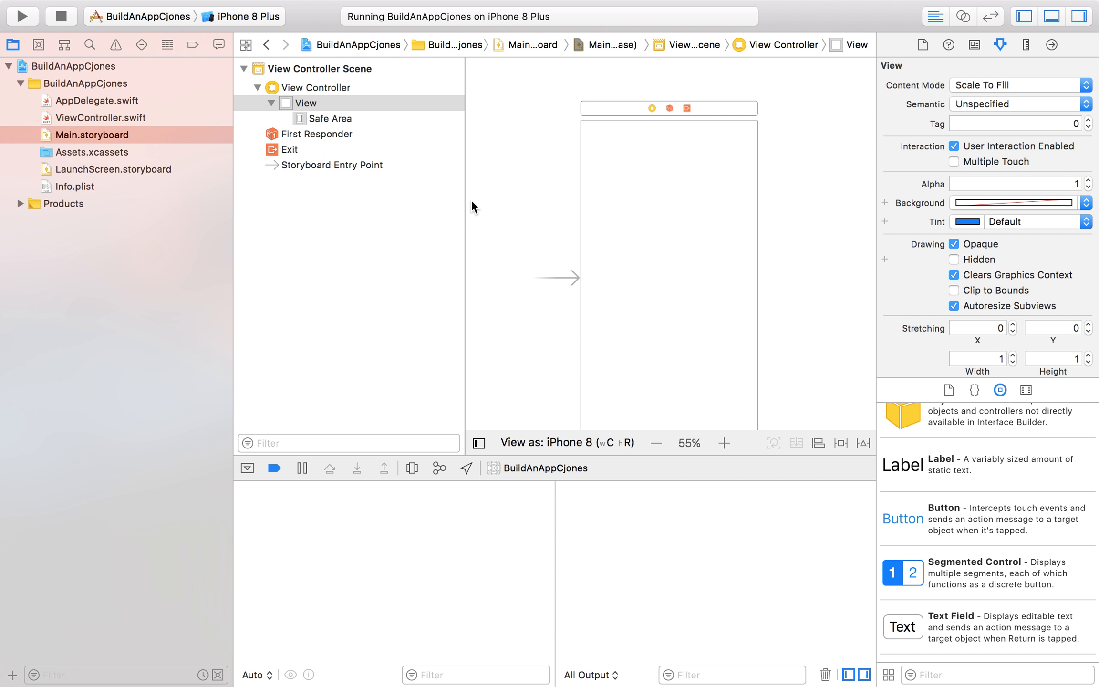
mouse_move(691, 673)
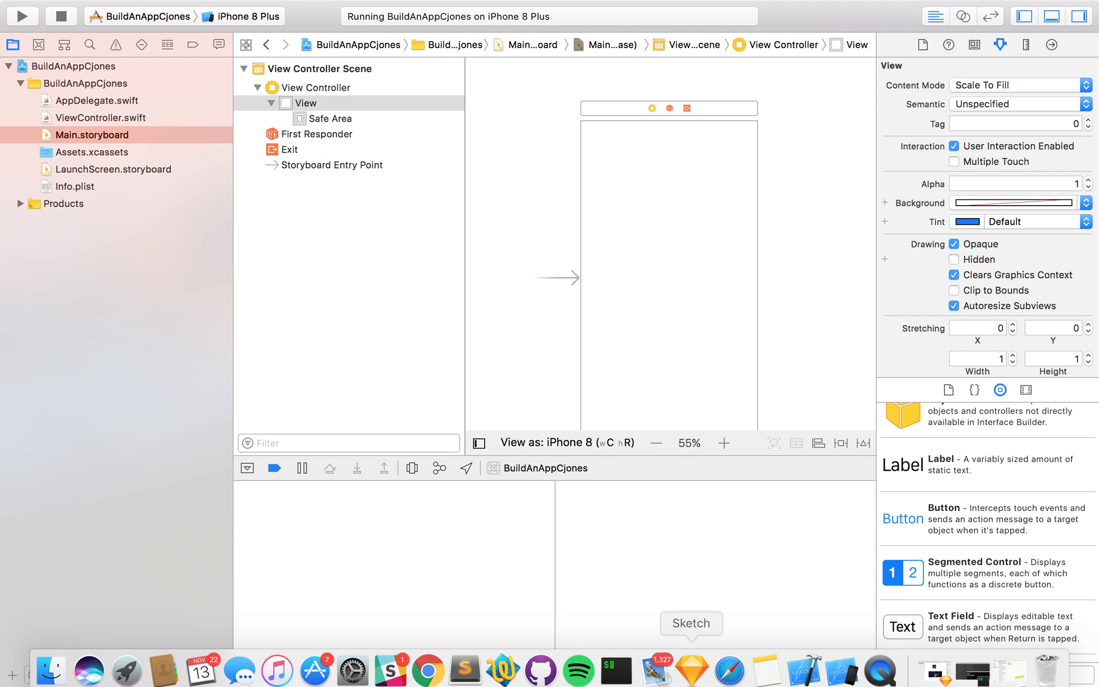